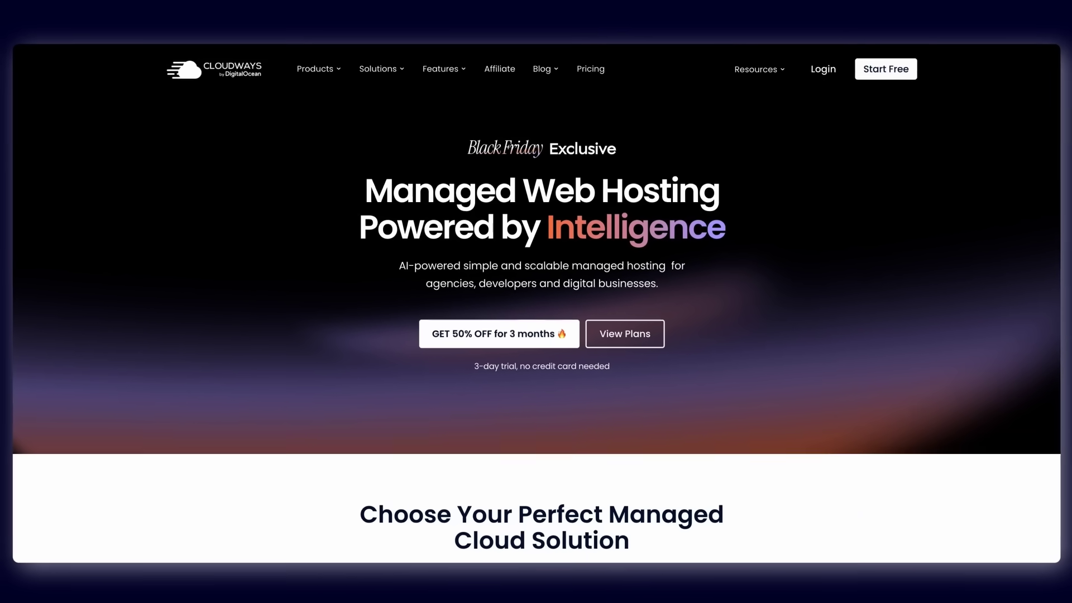
Scroll down the Cloudways homepage to the 'Choose Your App. Pick a Cloud.' section.
scroll(536, 305, "down", 10)
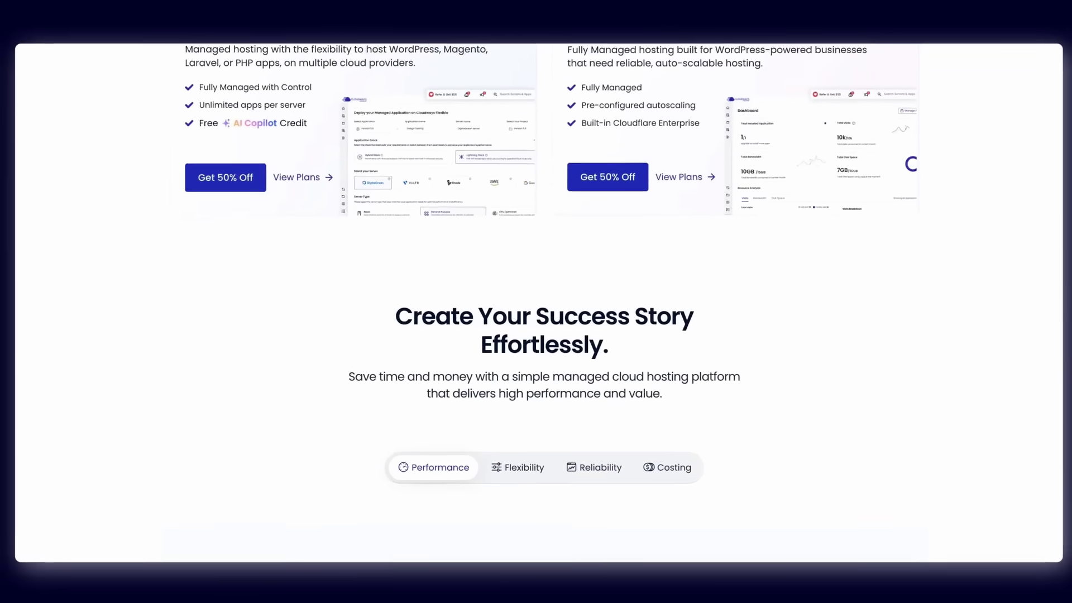
scroll(536, 302, "down", 8)
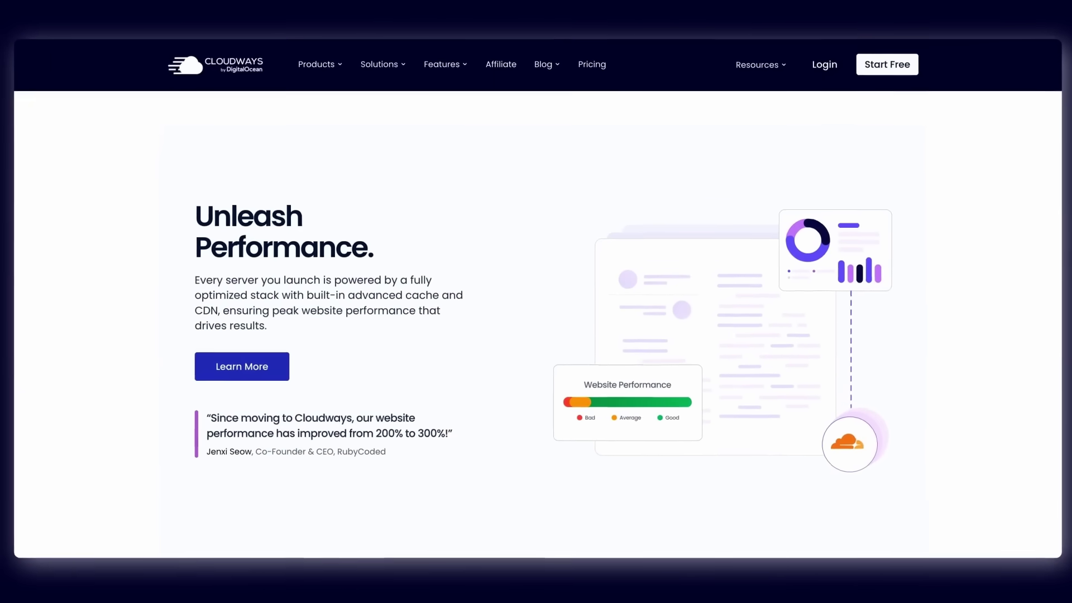
scroll(536, 301, "down", 5)
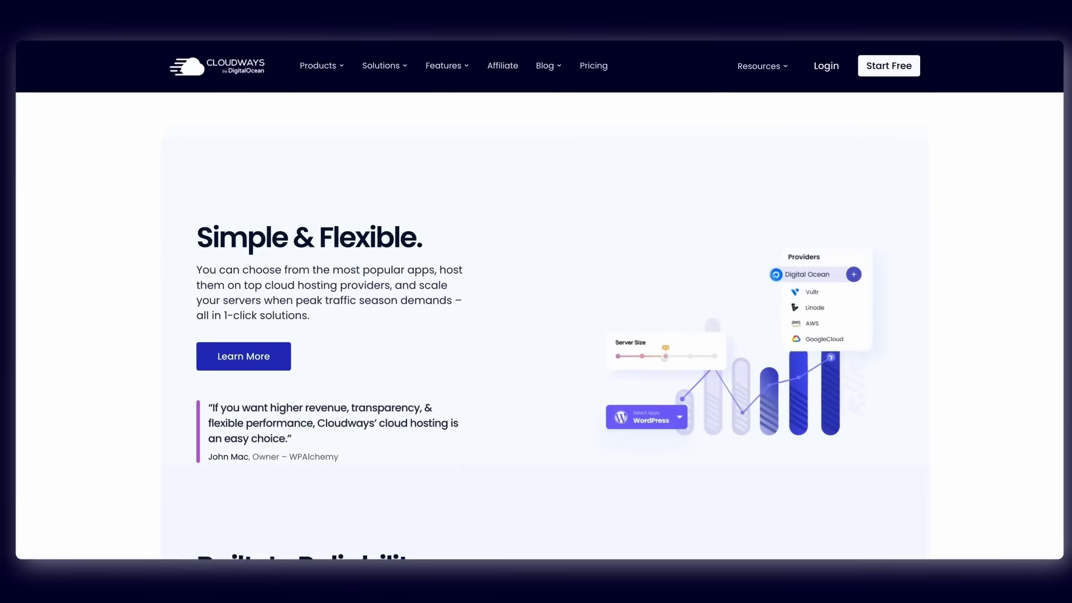
scroll(711, 307, "down", 5)
scroll(711, 307, "down", 5)
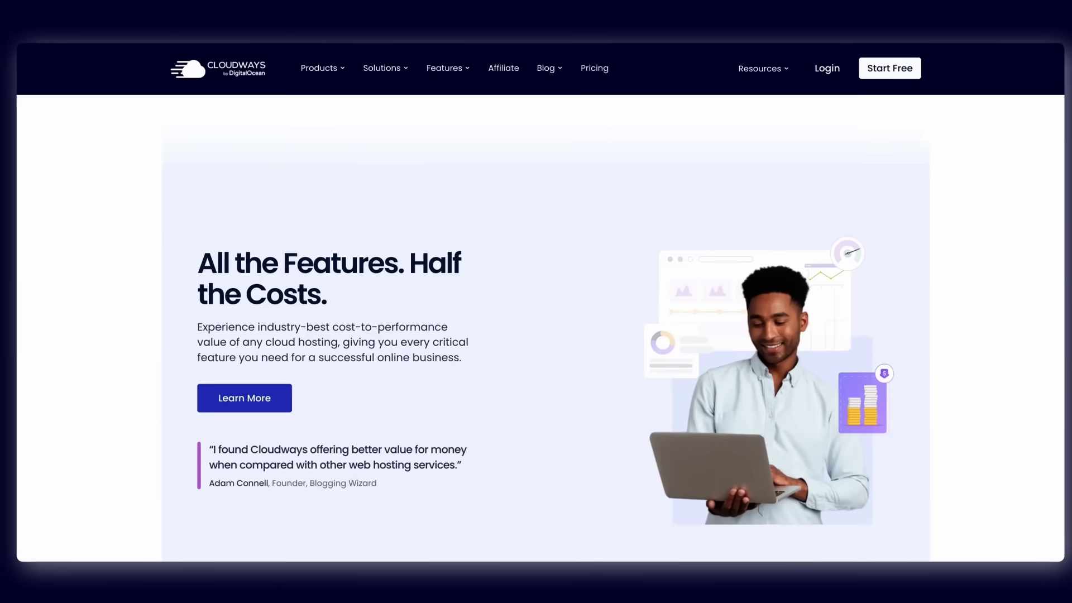
scroll(536, 302, "down", 3)
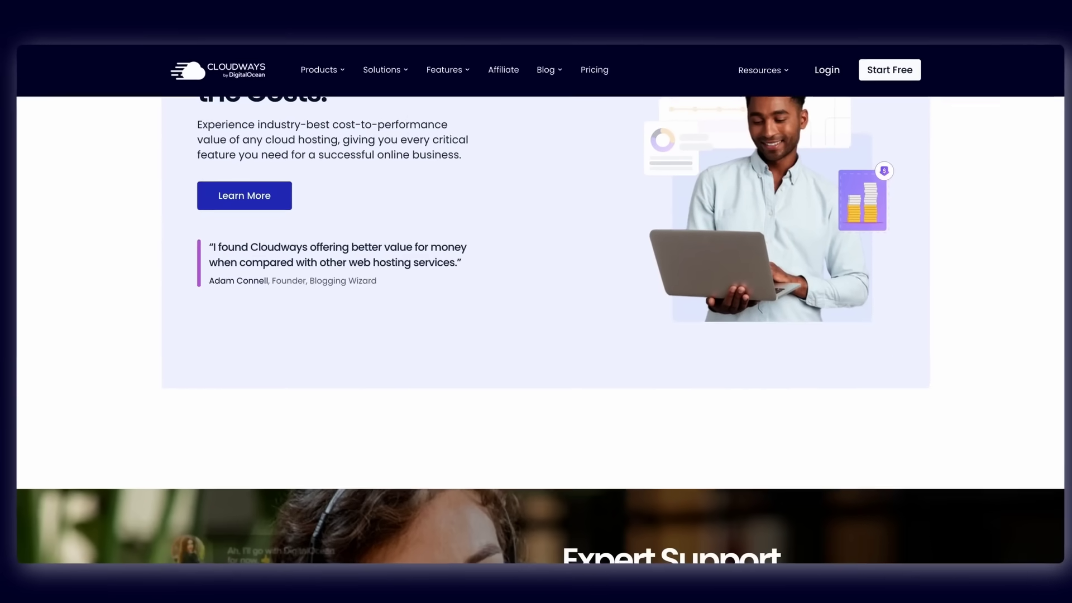
scroll(536, 301, "down", 5)
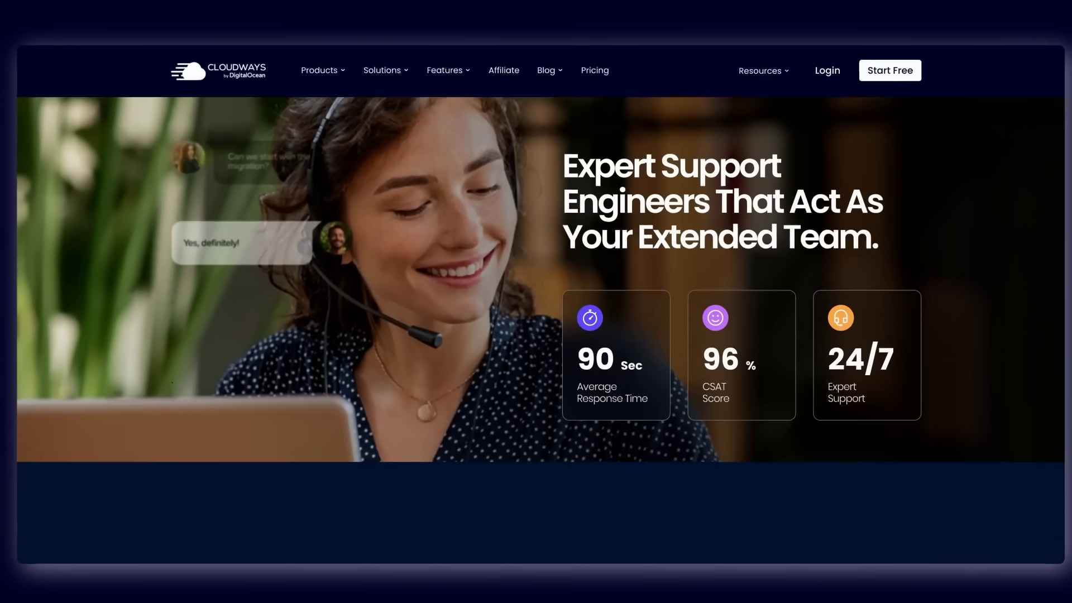
scroll(535, 301, "down", 3)
scroll(536, 302, "down", 5)
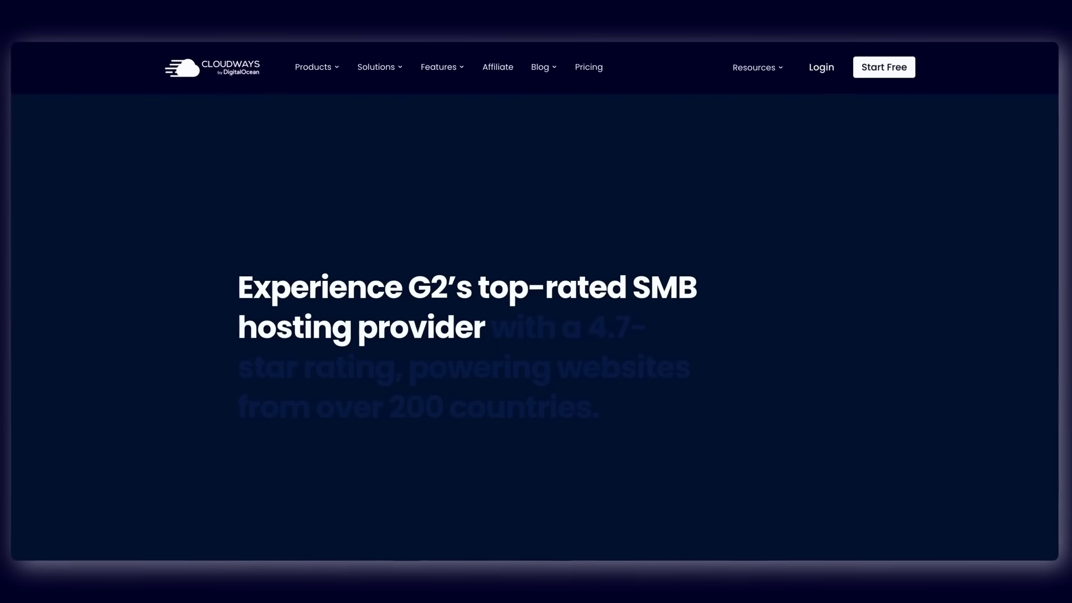
scroll(536, 301, "down", 10)
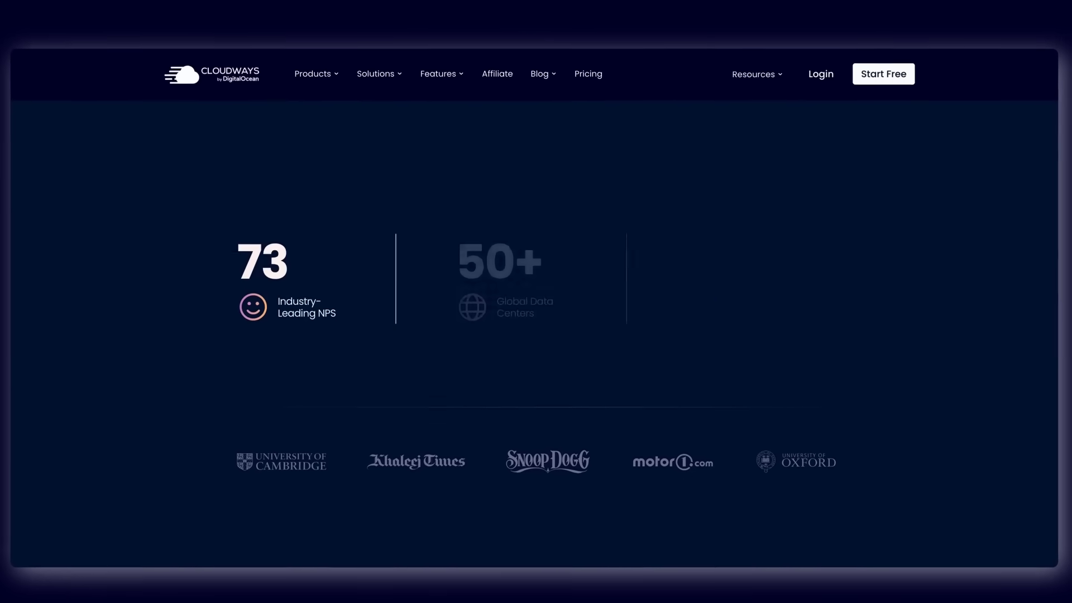
scroll(535, 301, "down", 6)
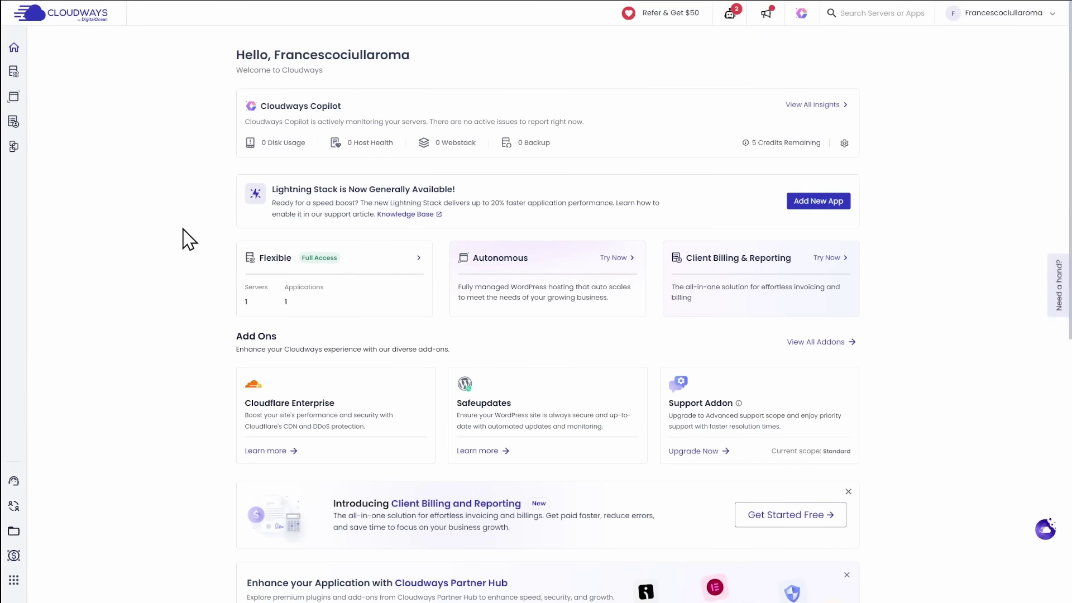
Open My Servers from the sidebar to list the single New York server, Recovered-test1.
scroll(191, 246, "down", 3)
scroll(190, 258, "down", 5)
scroll(192, 268, "up", 6)
scroll(191, 277, "up", 2)
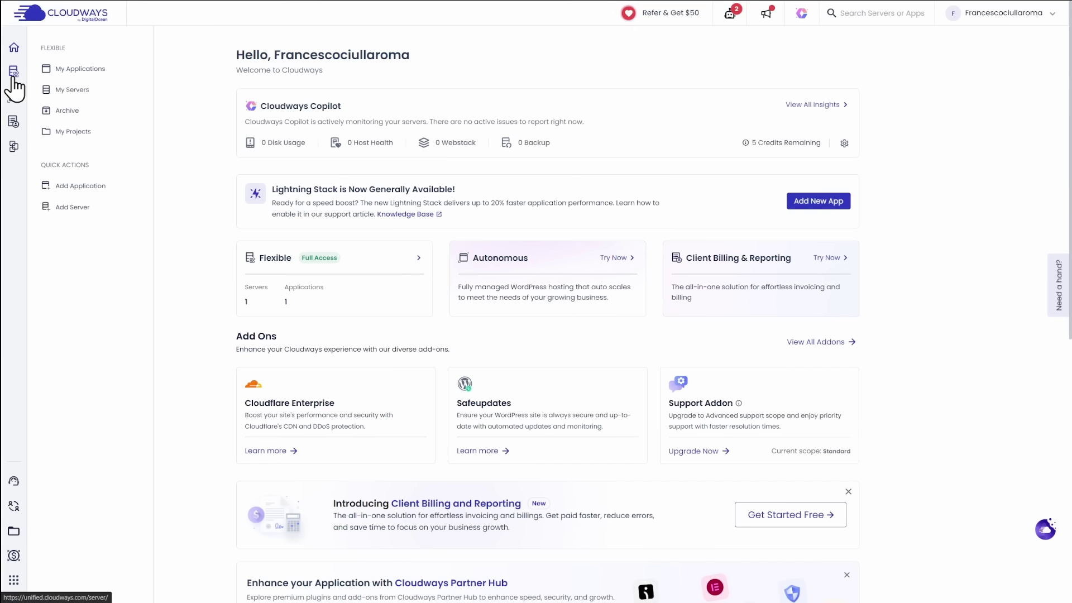
left_click(62, 91)
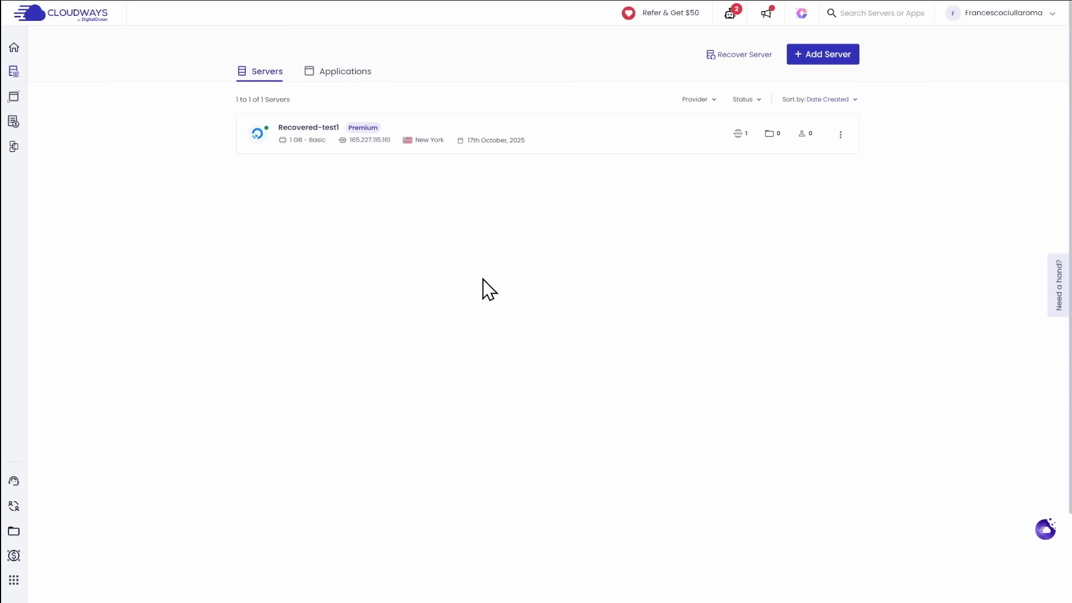
Start adding a new server with PHP Custom App as the application type.
left_click(822, 58)
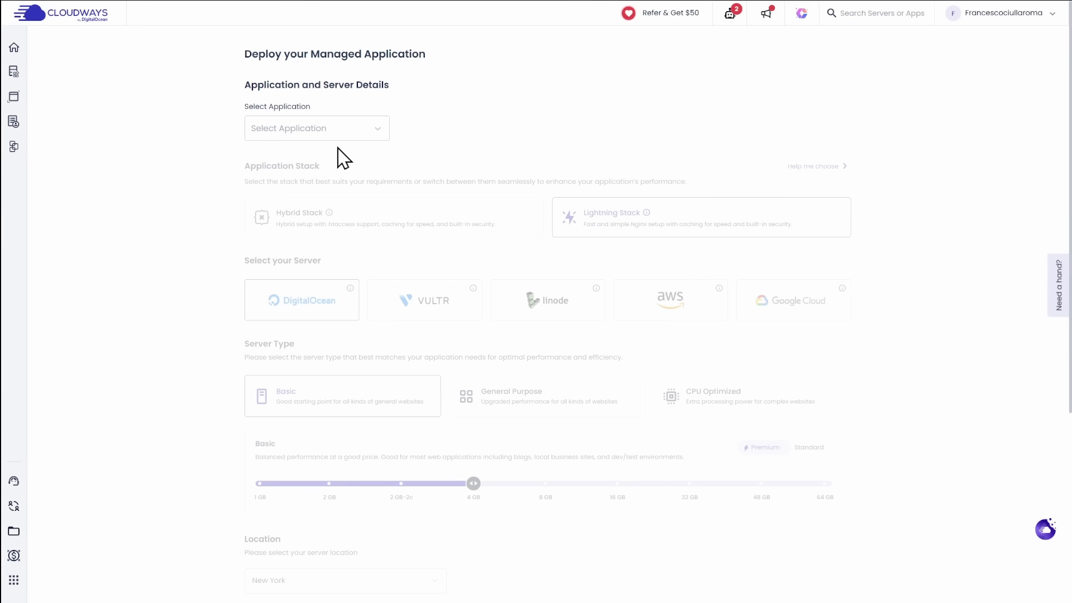
left_click(351, 130)
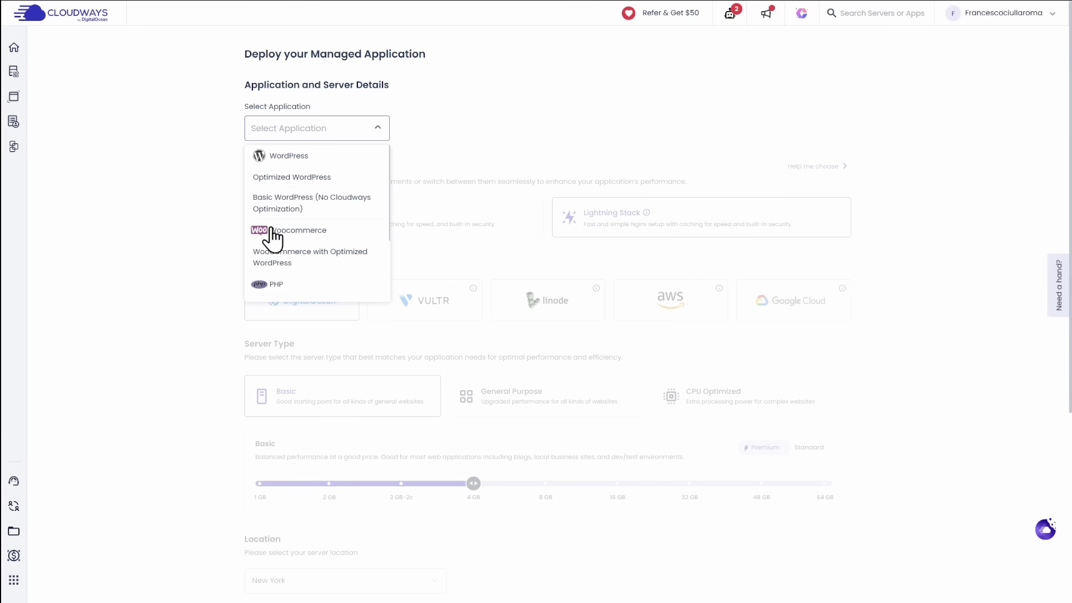
left_click(263, 283)
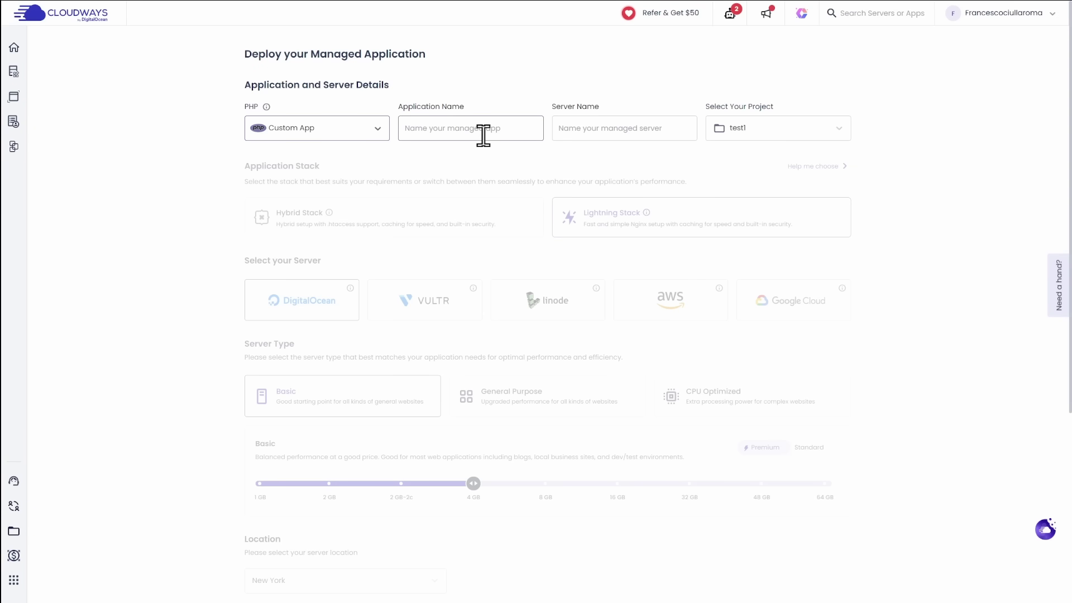
Name both the application and the server live1, keeping project test1.
left_click(461, 132)
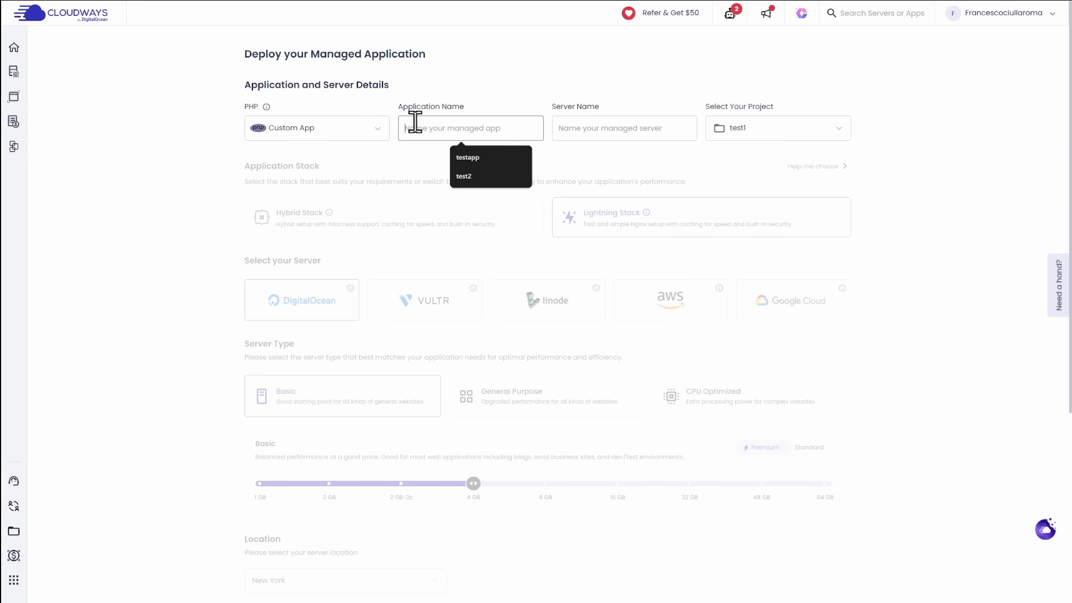
type("live1")
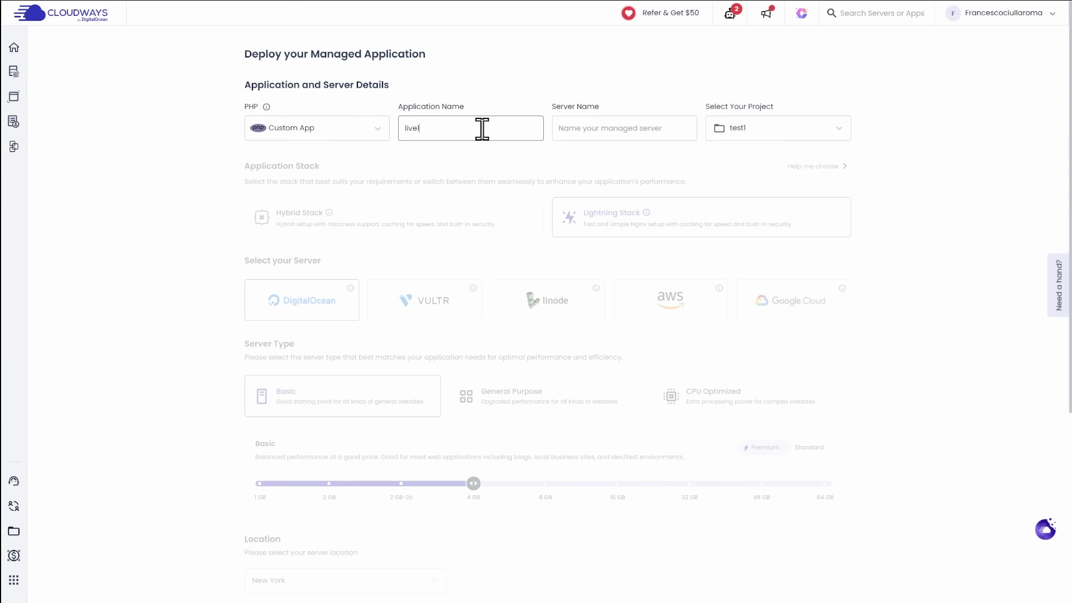
left_click(593, 128)
type("live1")
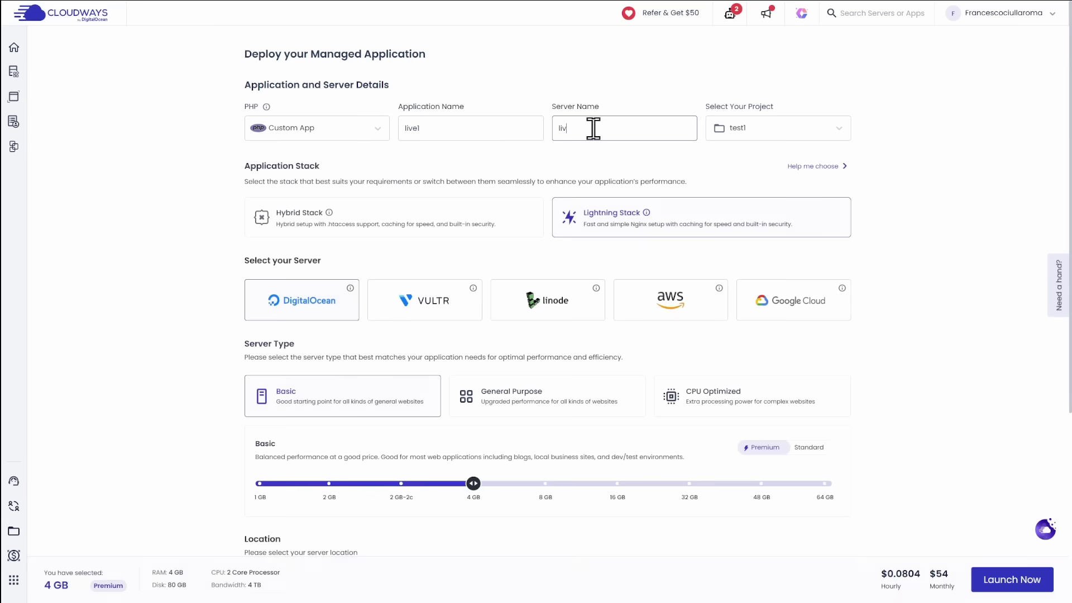
left_click(743, 129)
left_click(742, 129)
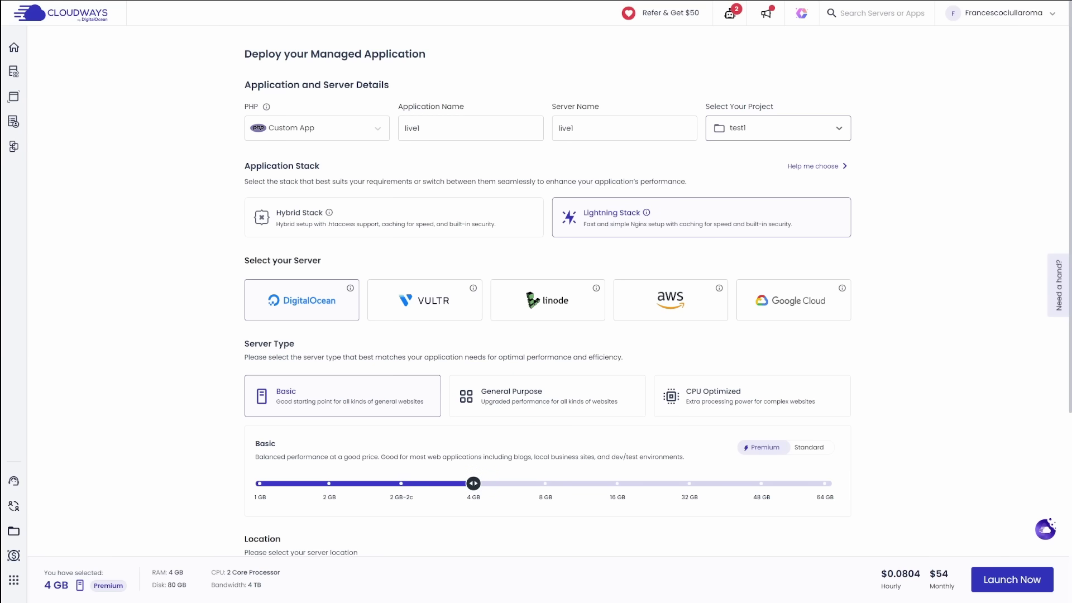
Set the live1 server location to Amsterdam and launch the server.
scroll(199, 338, "down", 3)
left_click(300, 411)
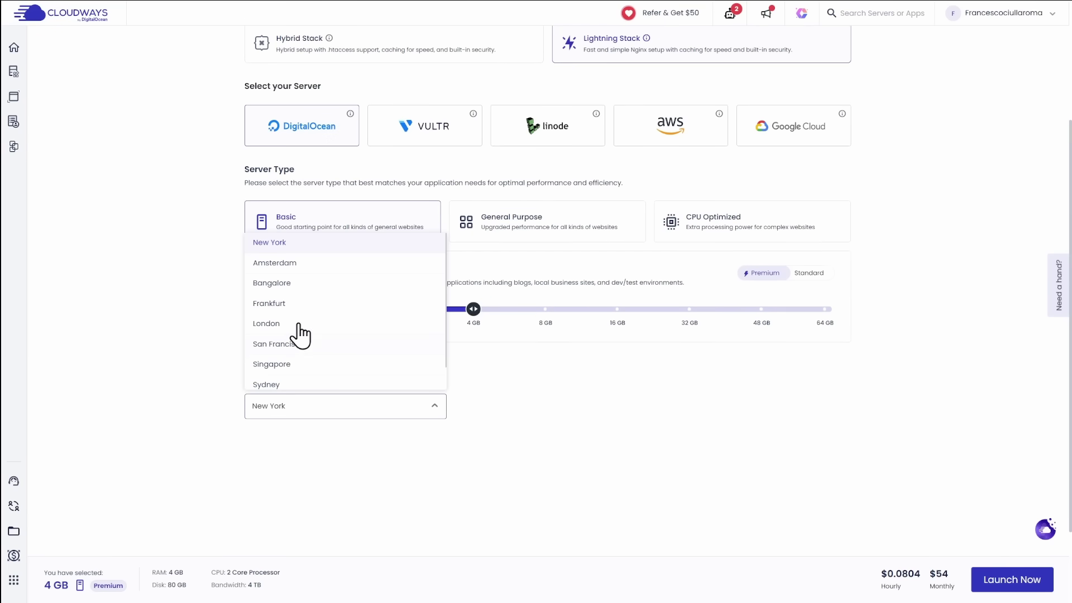
left_click(296, 263)
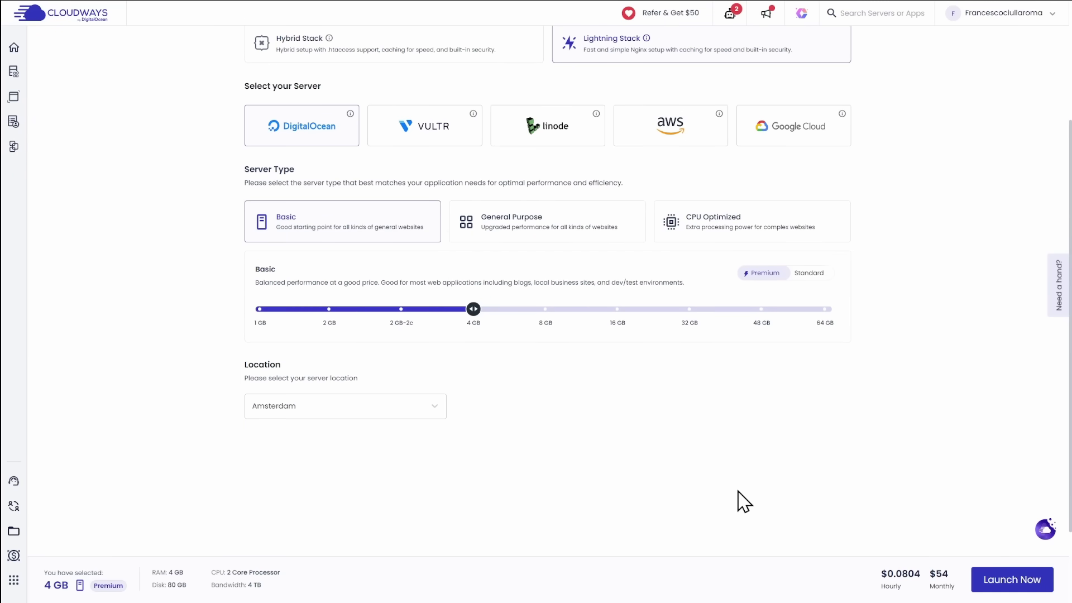
left_click(1019, 582)
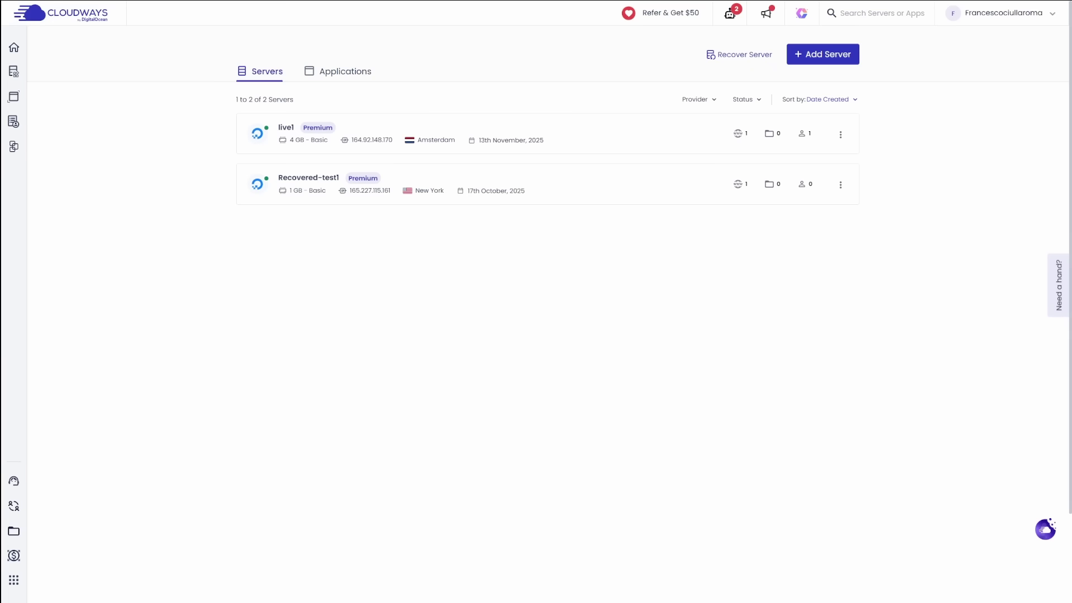
Open the live1 server's Master Credentials page.
left_click(676, 144)
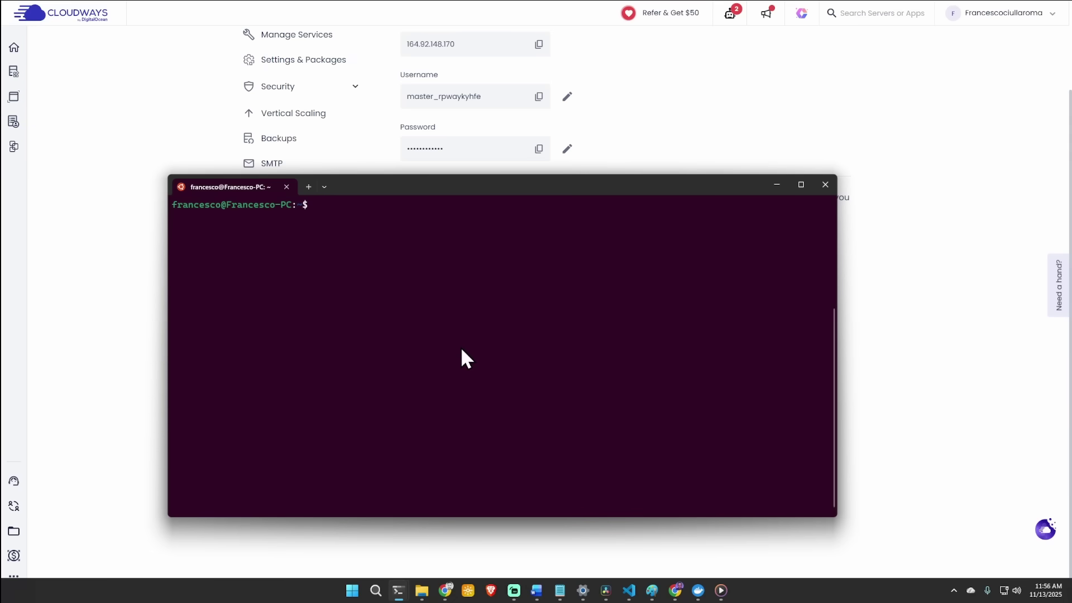
SSH into live1 with the master username, server IP and copied master password.
type("ssh")
type("master_rpwaykyhfe")
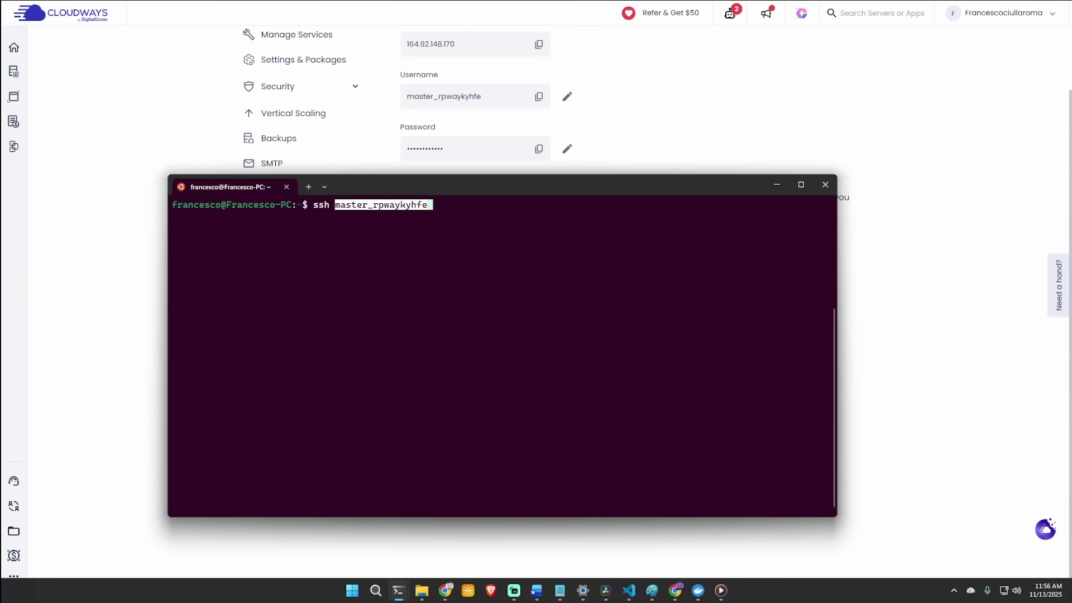
type("@")
type("164.92.148.170")
key("Return")
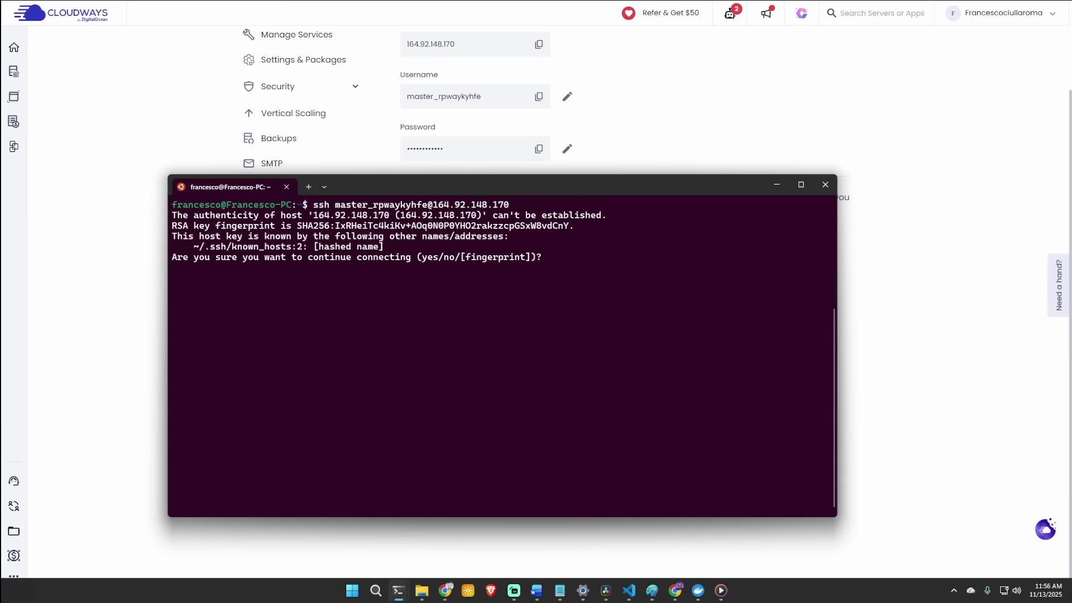
type("yes")
key("Return")
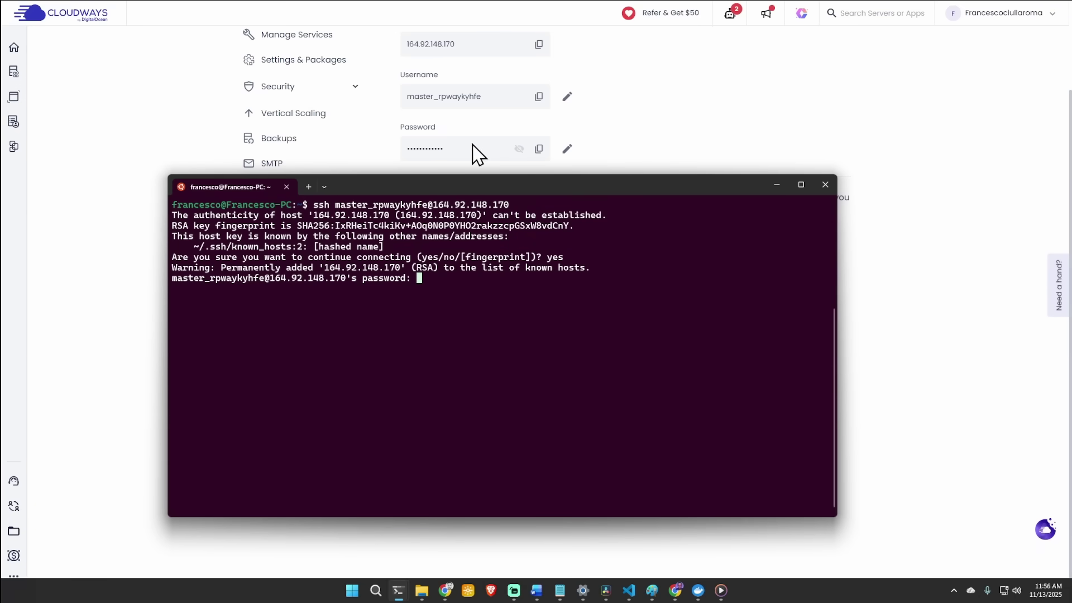
left_click(538, 148)
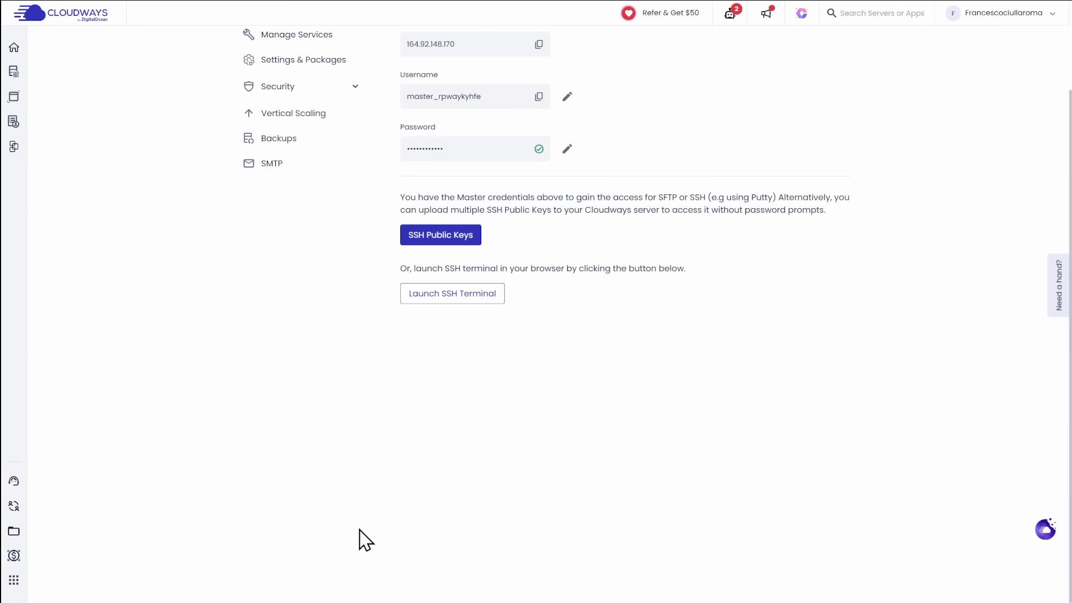
key("alt+Tab")
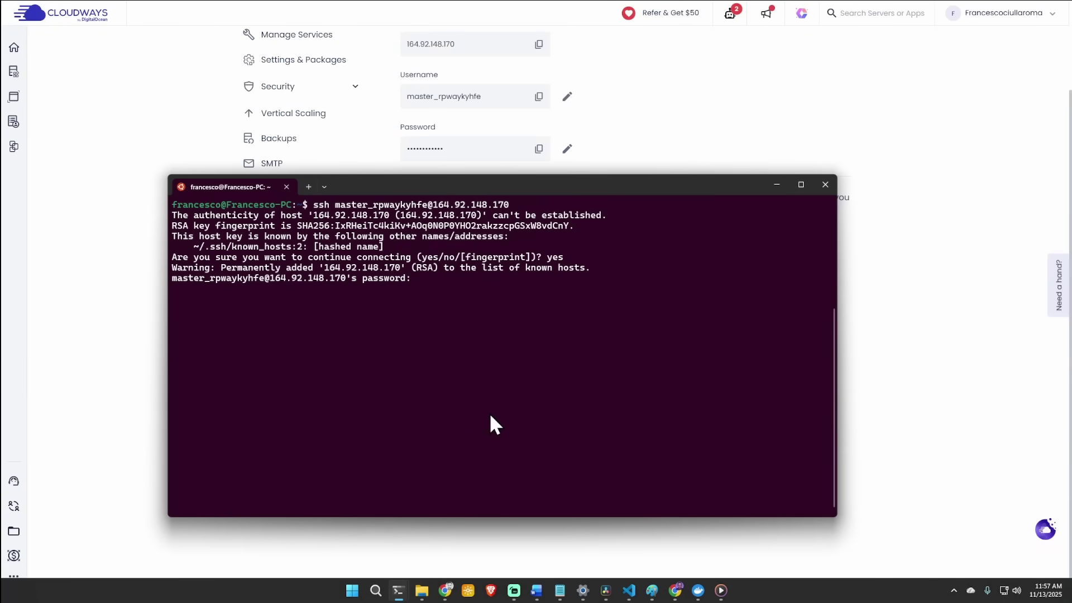
key("ctrl+v")
key("Return")
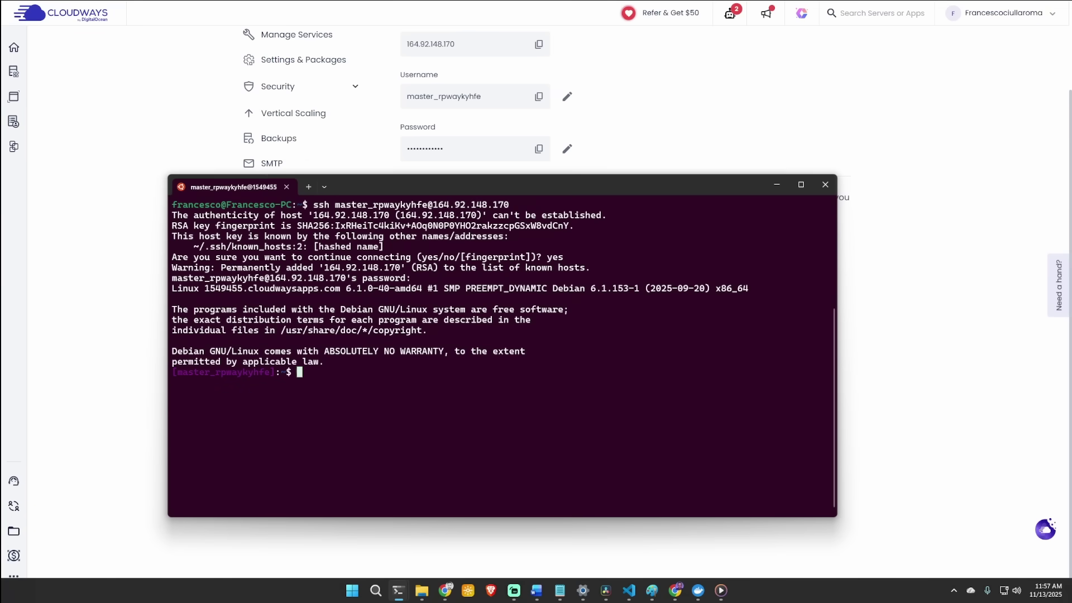
List the home directory, then move into applications and list its contents.
type("ls")
key("Return")
type("cd app")
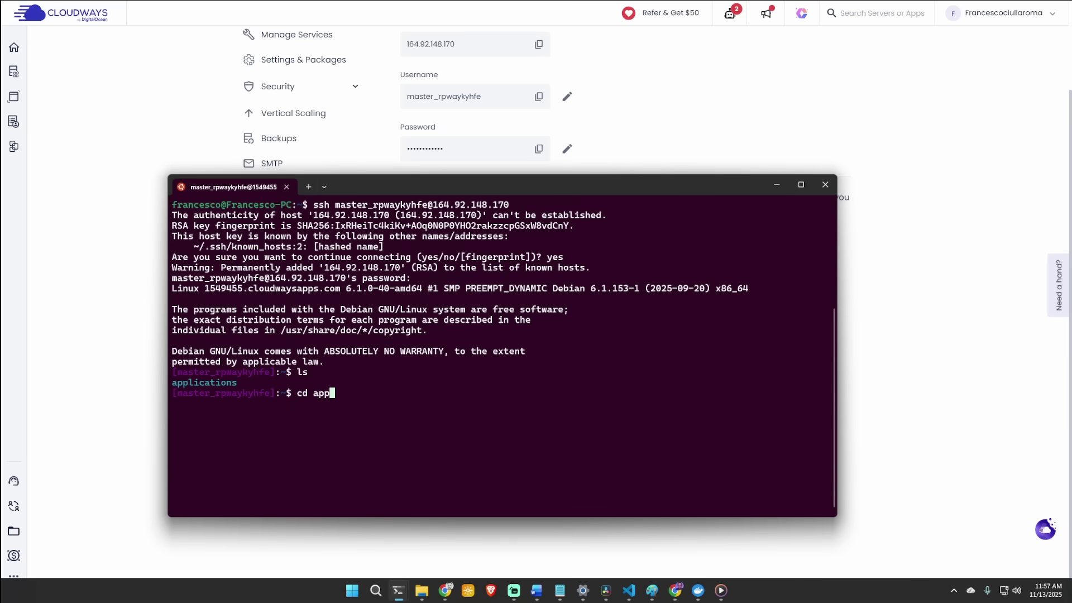
key("Tab")
key("Return")
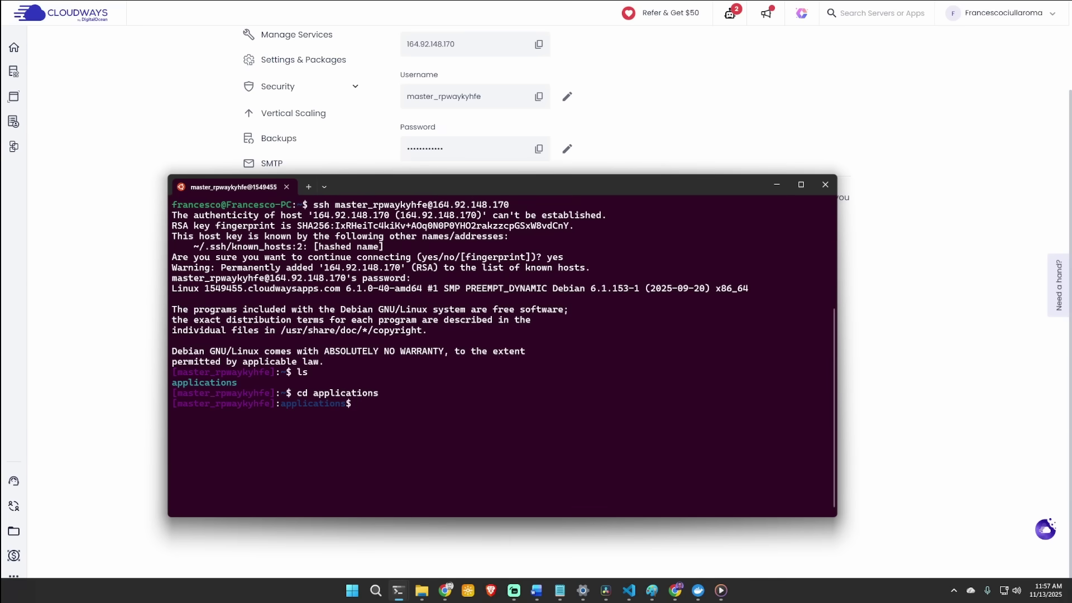
type("ls")
key("Return")
Enter the app's folder and its public_html directory, listing the files.
type("cd src")
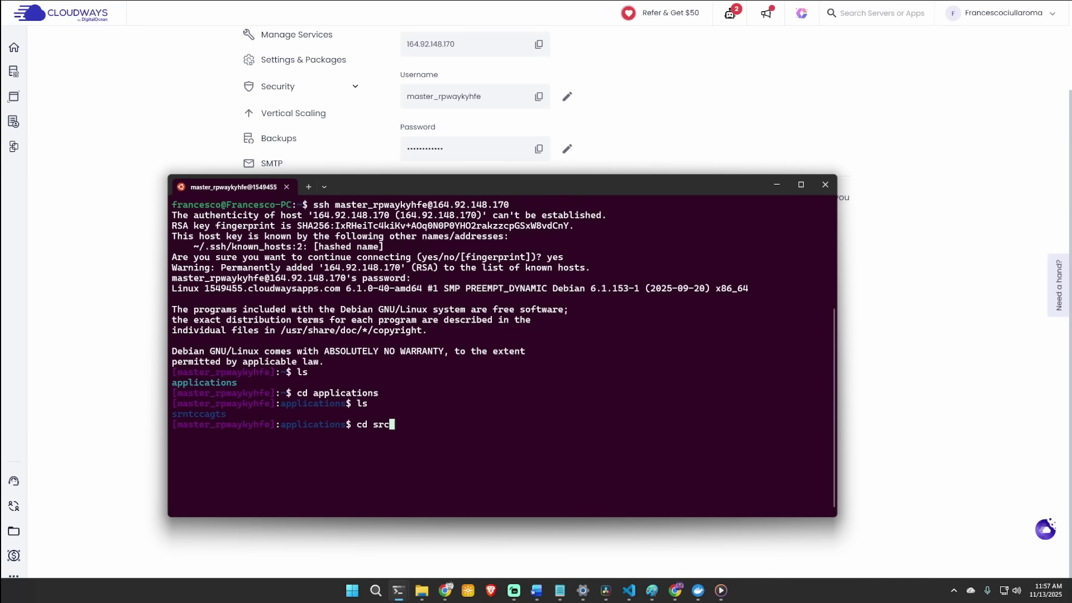
key("Return")
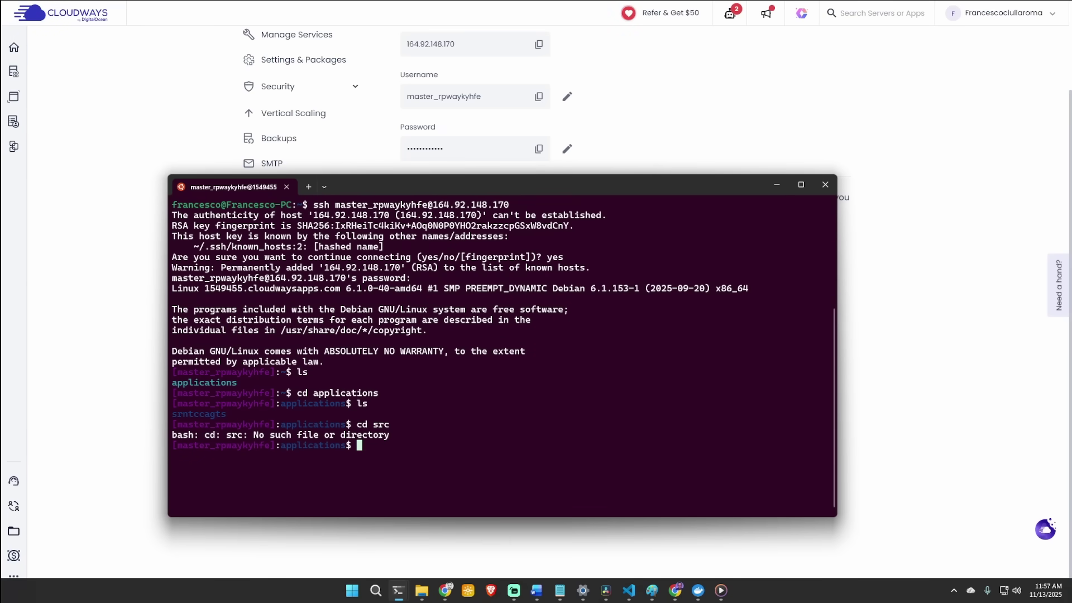
type("cd s")
key("Tab")
key("Return")
type("ls")
key("Return")
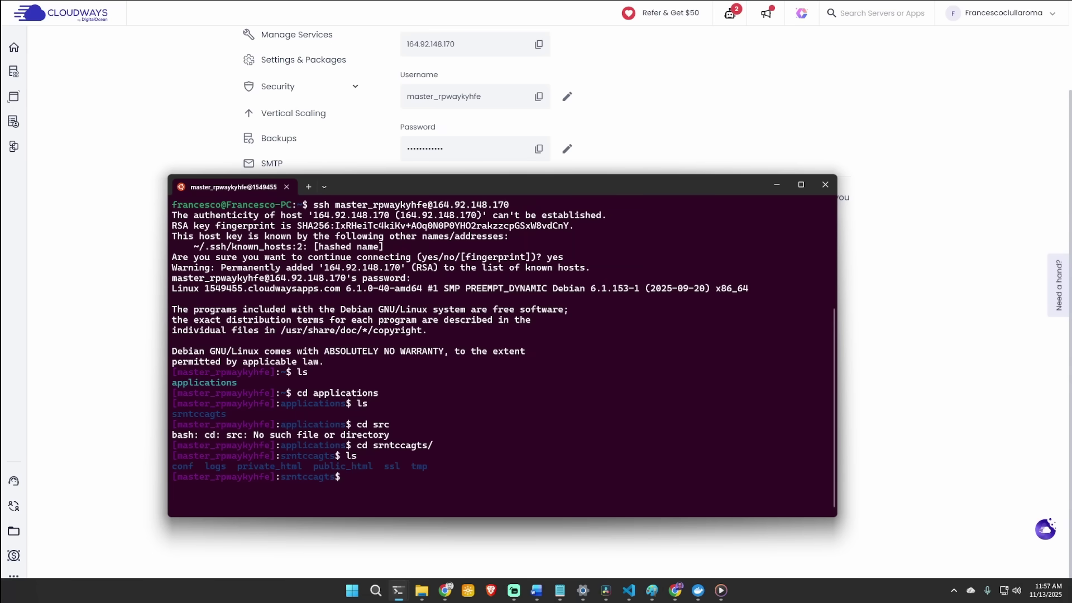
type("cd pu")
key("Tab")
key("Return")
type("ls")
key("Return")
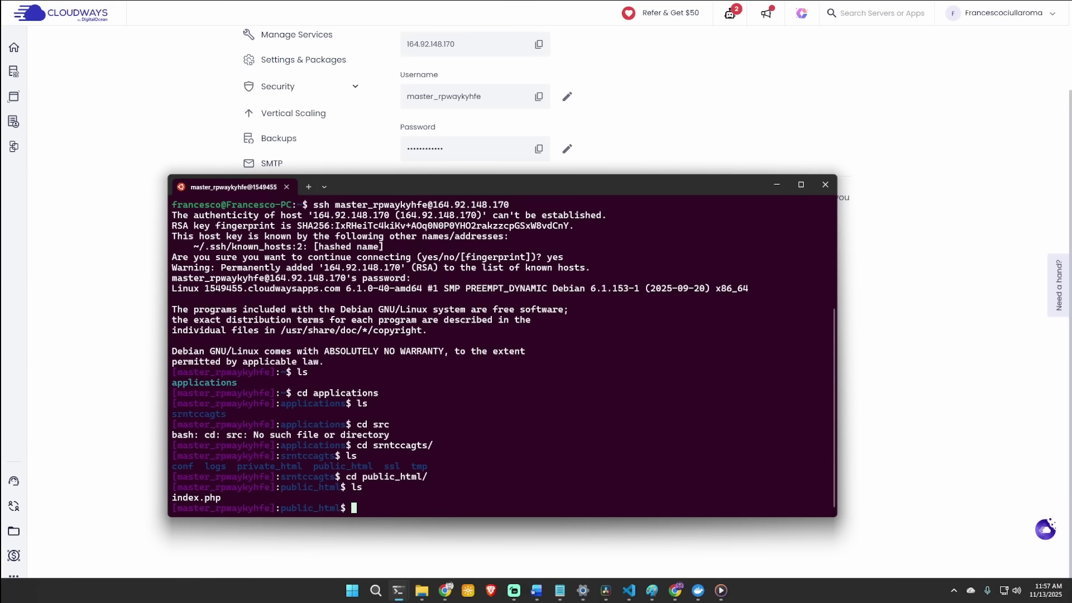
Create an empty myApp.js with touch and open it in vim.
type("touch myApp.js")
key("Return")
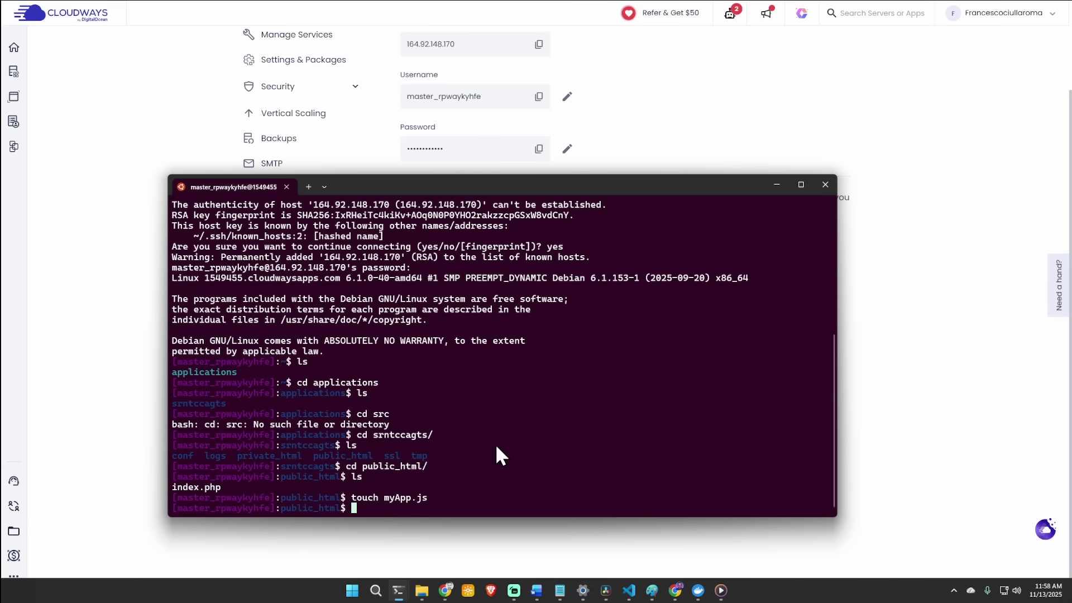
type("vim myApp.js")
key("Return")
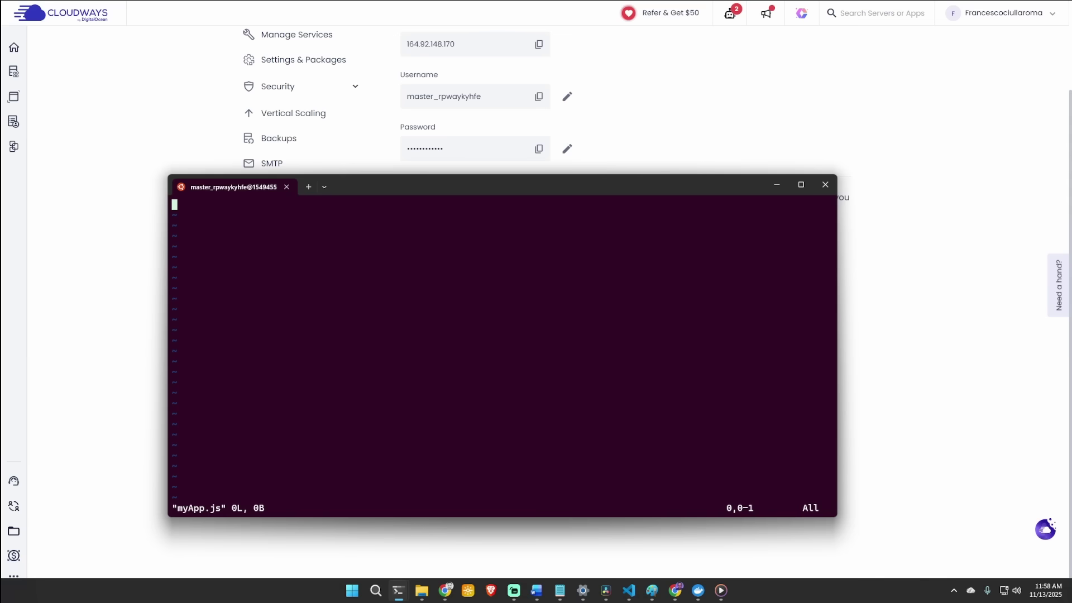
Paste the Express hello-world code, listening on process.env.PORT or 3000, into myApp.js.
key("i")
key("ctrl+v")
key("Escape")
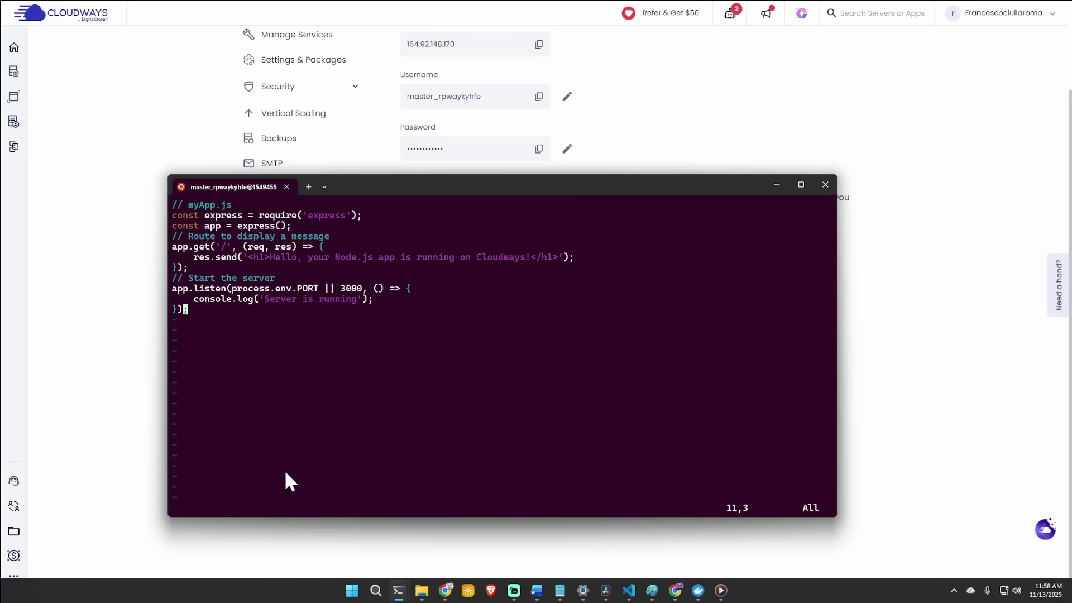
left_click(34, 294)
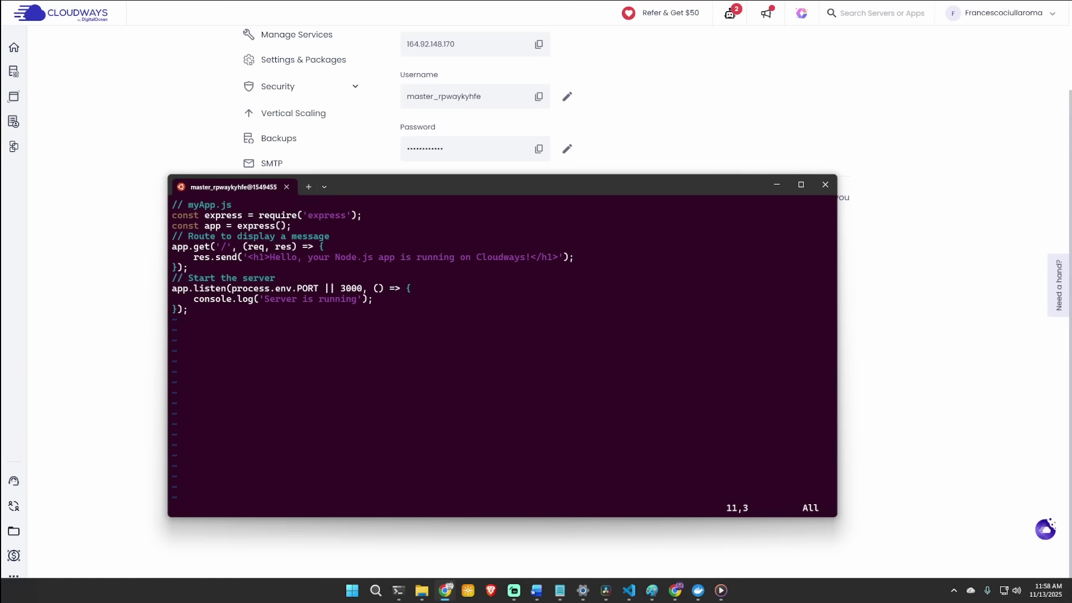
left_click(234, 380)
type(":wq")
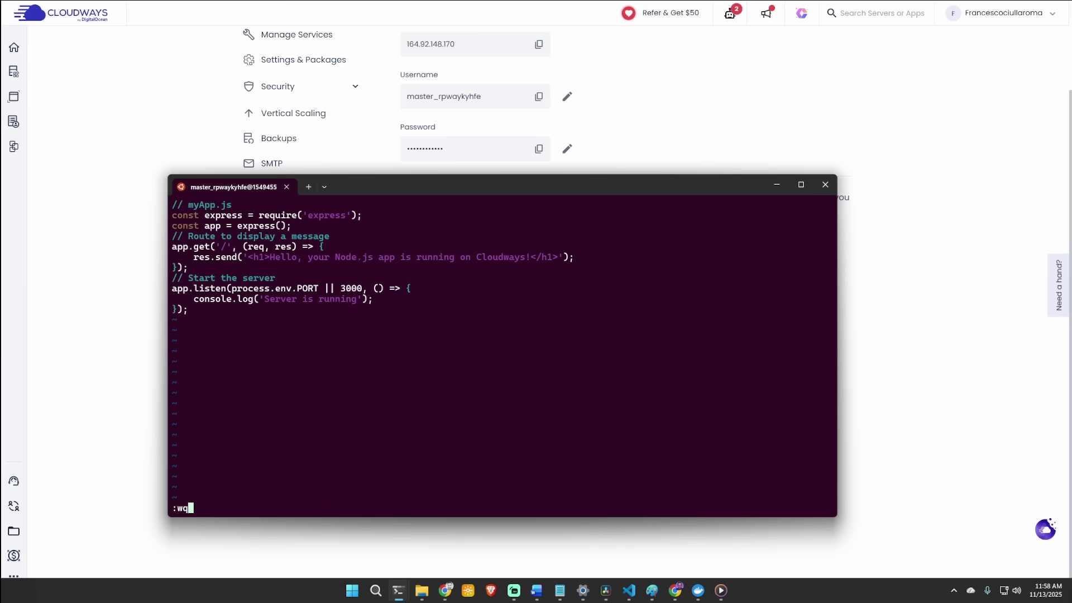
Save myApp.js with :wq, run npm init -y, then npm install express.
key("Return")
type("npm")
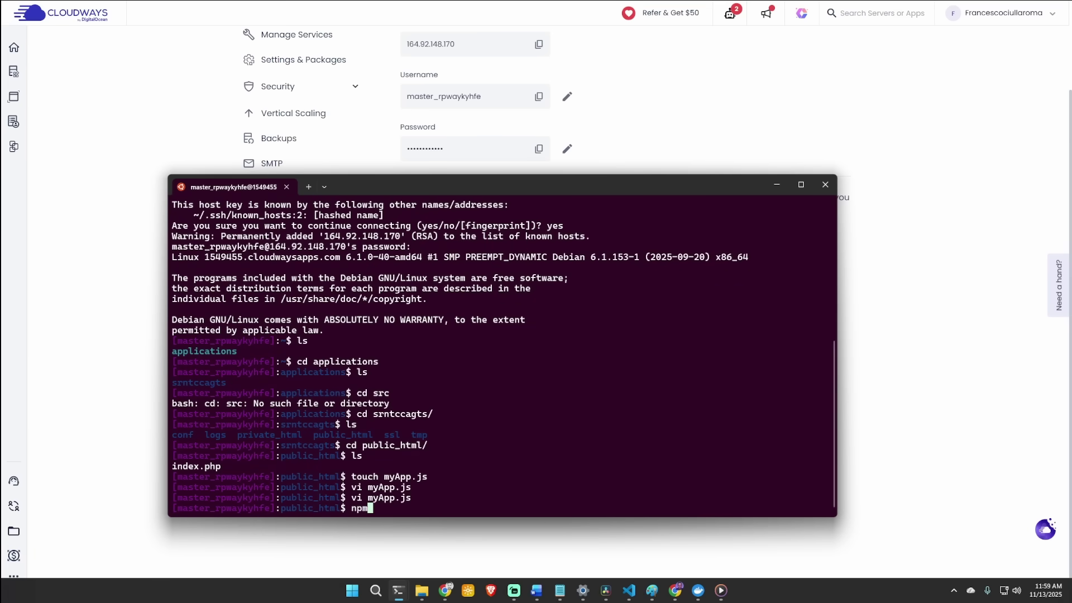
type(" init -y")
key("Return")
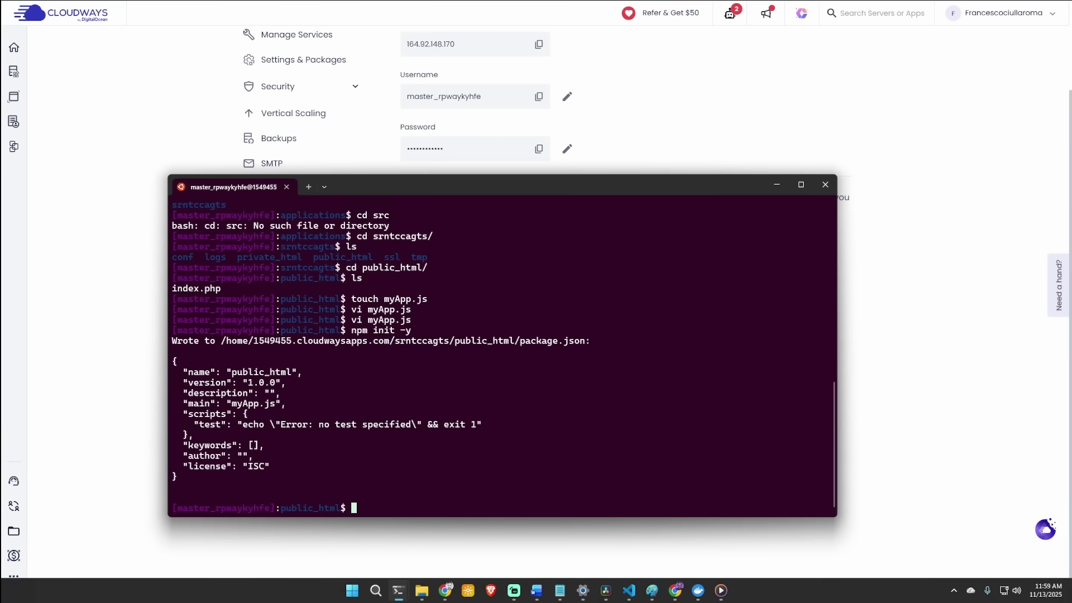
type("npm install express")
key("Return")
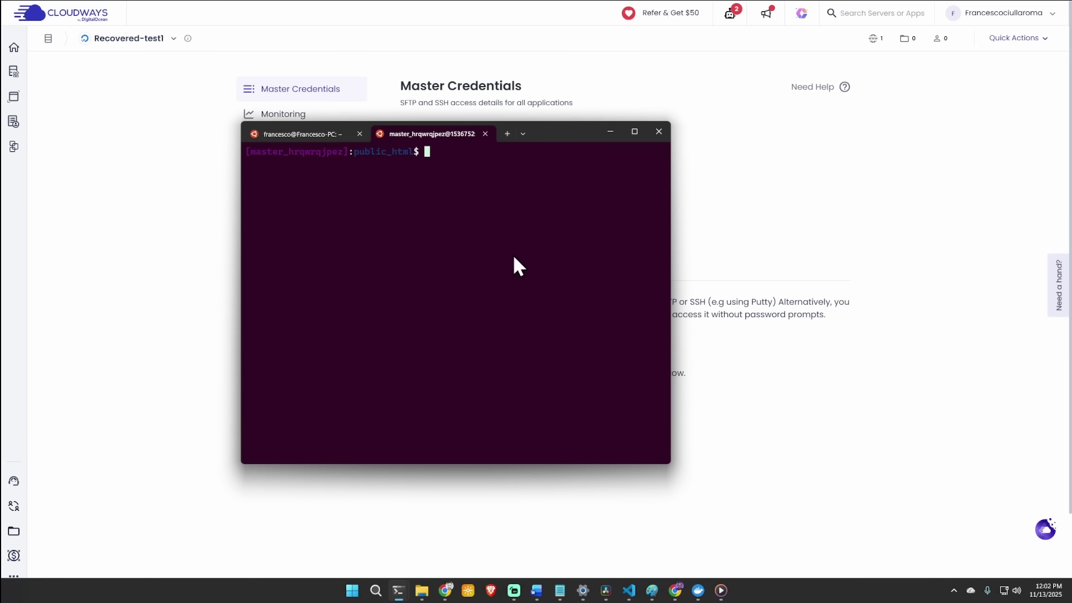
Run node myApp.js on the server.
type("node my")
key("Tab")
key("Return")
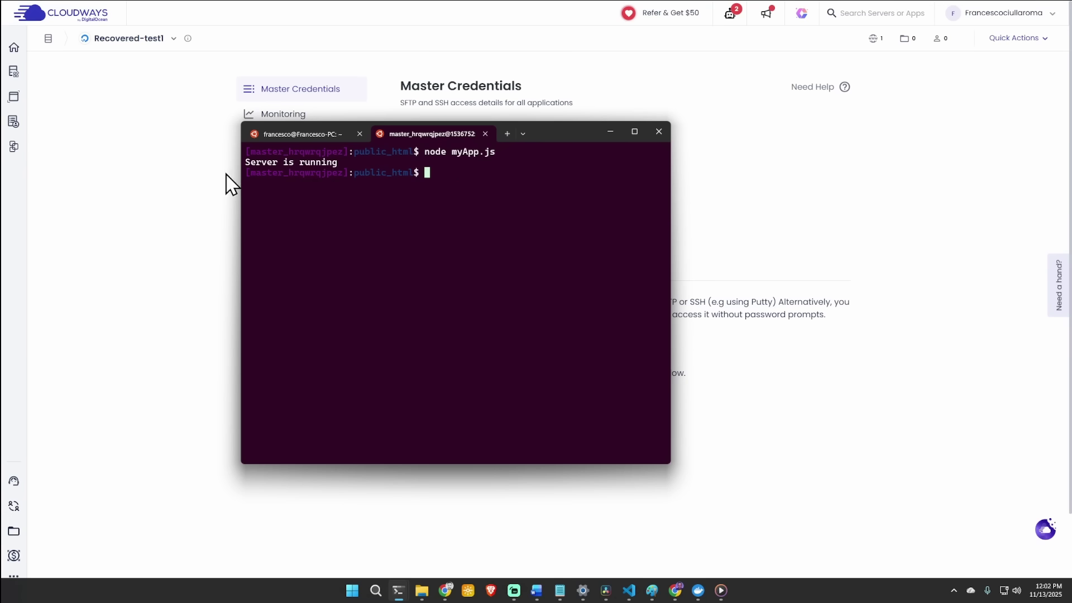
Back in Cloudways, open the Applications list showing live1 and testapp.
left_click(136, 160)
mouse_move(14, 79)
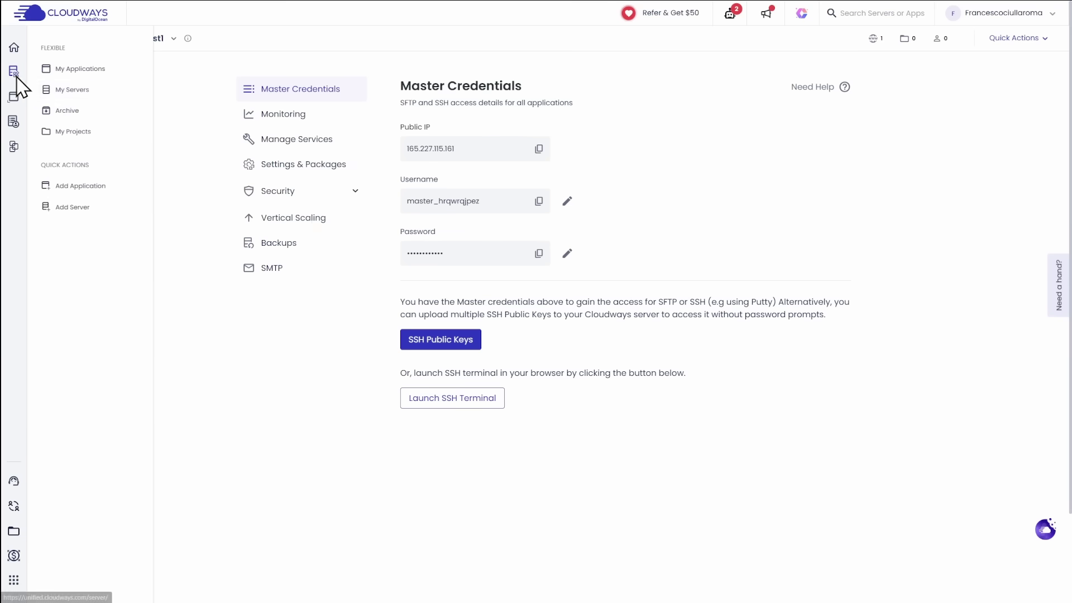
left_click(62, 88)
left_click(70, 71)
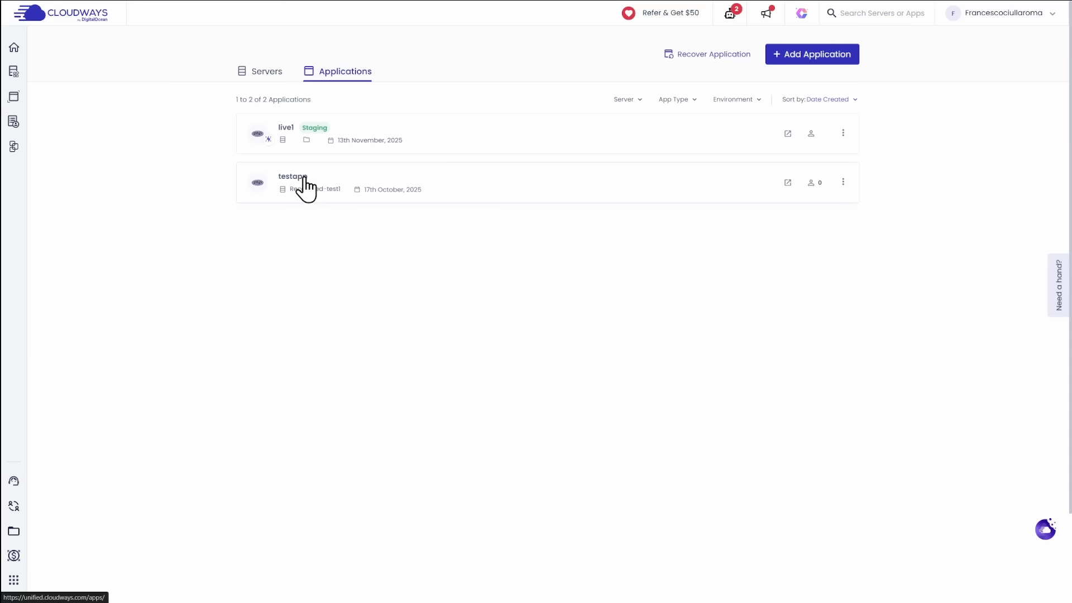
Load testapp's URL at 150% zoom to see the Node.js greeting, then return to the terminal.
left_click(304, 179)
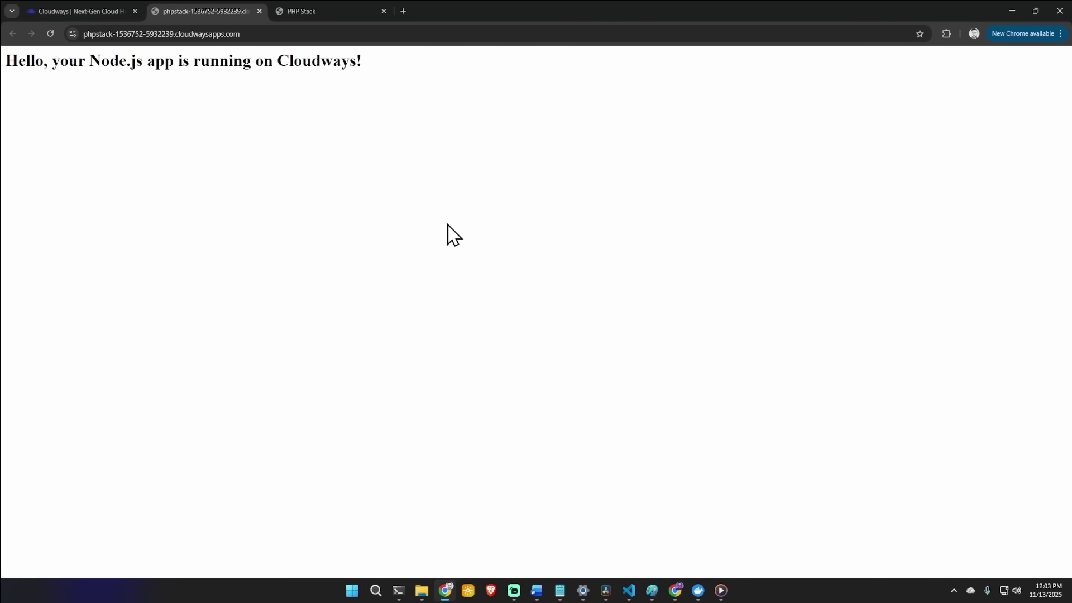
key("ctrl+plus")
key("ctrl+plus")
key("ctrl+plus")
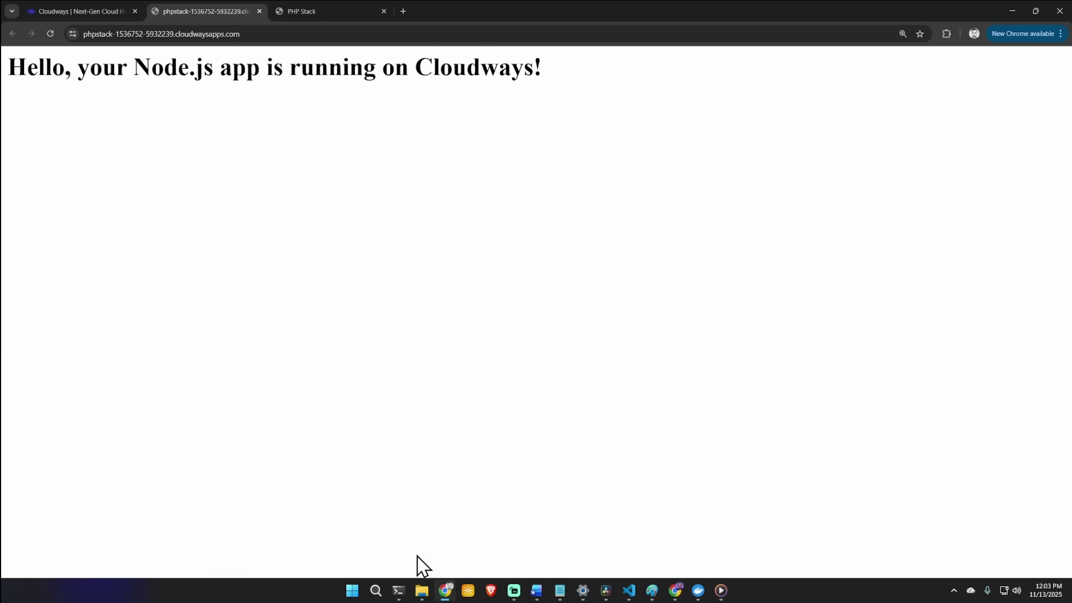
mouse_move(397, 590)
mouse_move(407, 534)
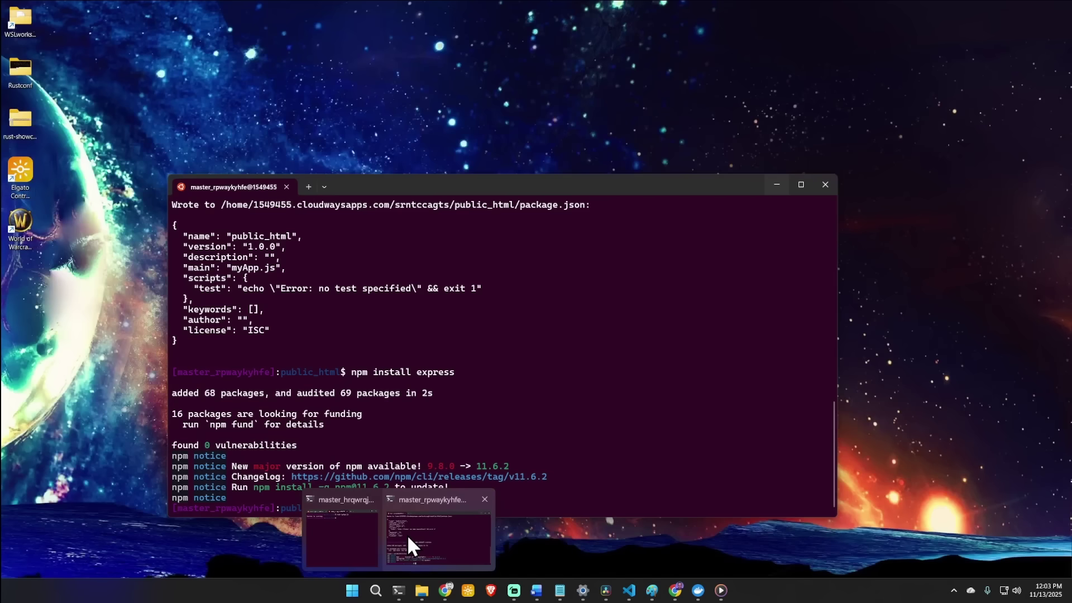
Bring the server's terminal session forward, then widen and reposition the Windows Terminal window.
left_click(347, 528)
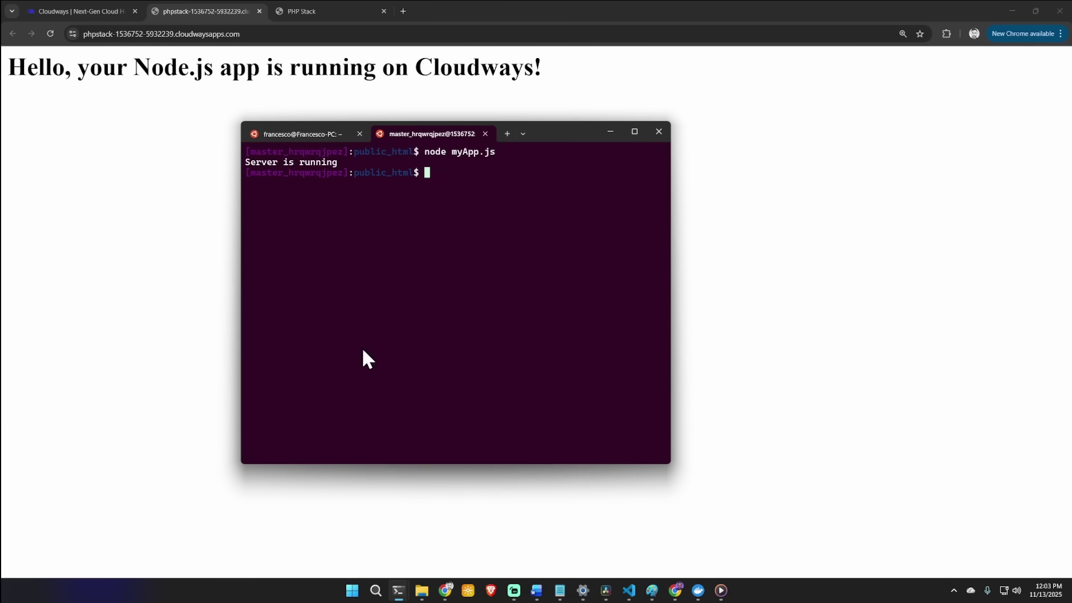
left_click_drag(564, 123, 615, 148)
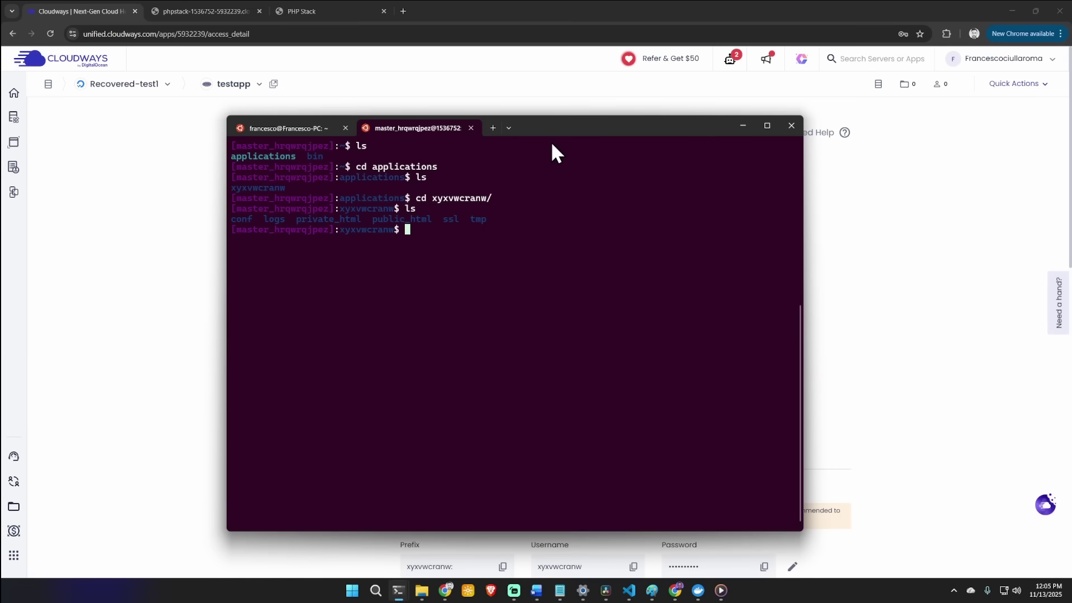
left_click_drag(564, 125, 581, 111)
left_click_drag(820, 219, 1051, 241)
left_click_drag(685, 115, 604, 96)
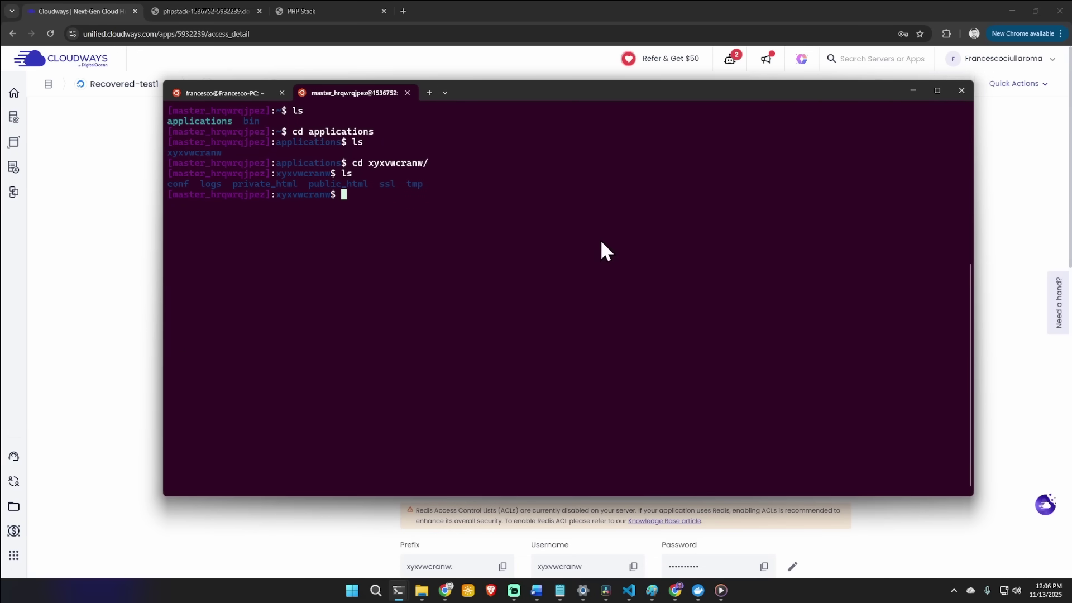
Paste the npm path, pm2 alias and PM2 install commands, confirm PM2 6.0.13, and clear the screen.
type("cd  && echo \"export PATH='$PATH:/home/master/bin/npm'\" >> .bash_aliases cd ~ && echo \"export NODE_PATH='$NODE_PATH:/home/master/bin/npm/lib/node_modules'\" >> .bash_aliases npm config set prefix \"/home/master/bin/npm/lib/node_modules\" cd  && echo \"alias pm2='/home/master/bin/npm/lib/node_modules/bin/pm2'\" >> .bash_aliases npm install pm2@latest -g source ~/.bashrc pm2 -v")
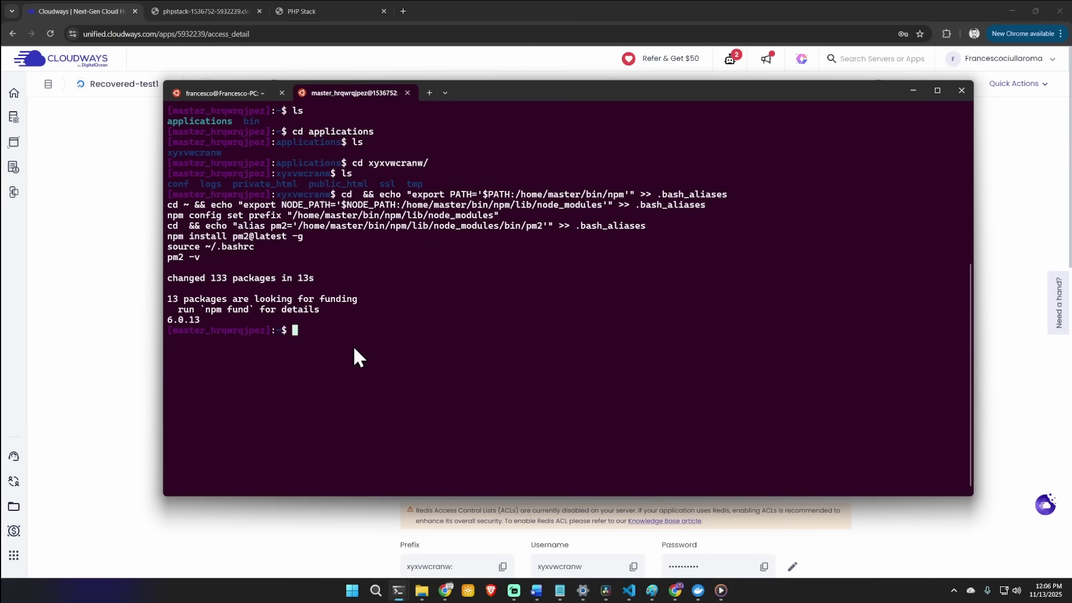
type("pm2 -")
type("v")
key("Return")
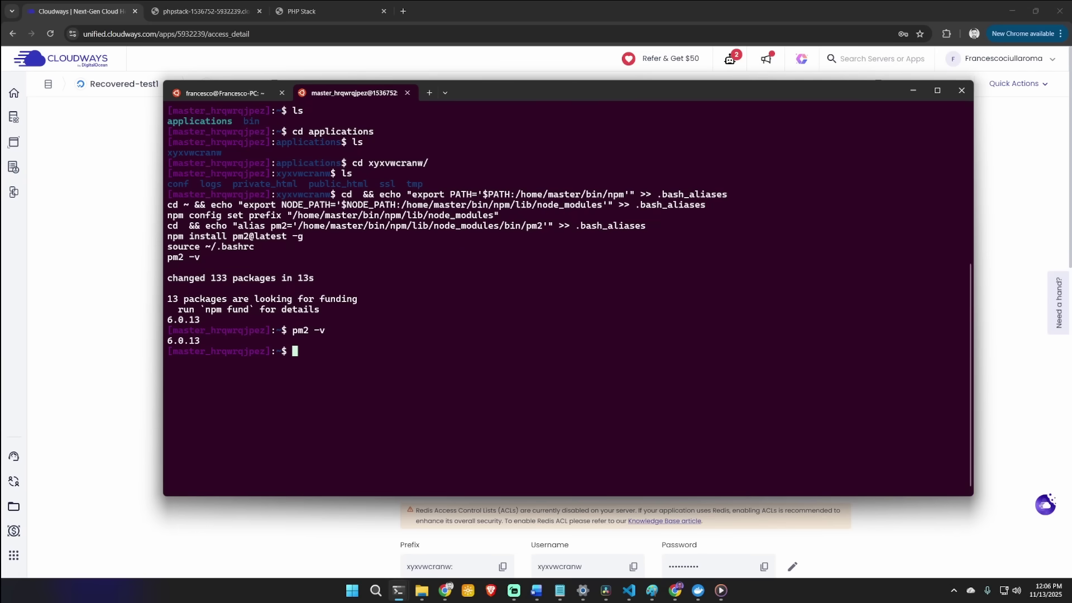
key("ctrl+l")
Move from the home folder into applications and then into the app's folder.
type("ls")
key("Return")
type("cd applications")
key("Return")
type("ls")
key("Return")
type("cd x")
key("Tab")
key("Return")
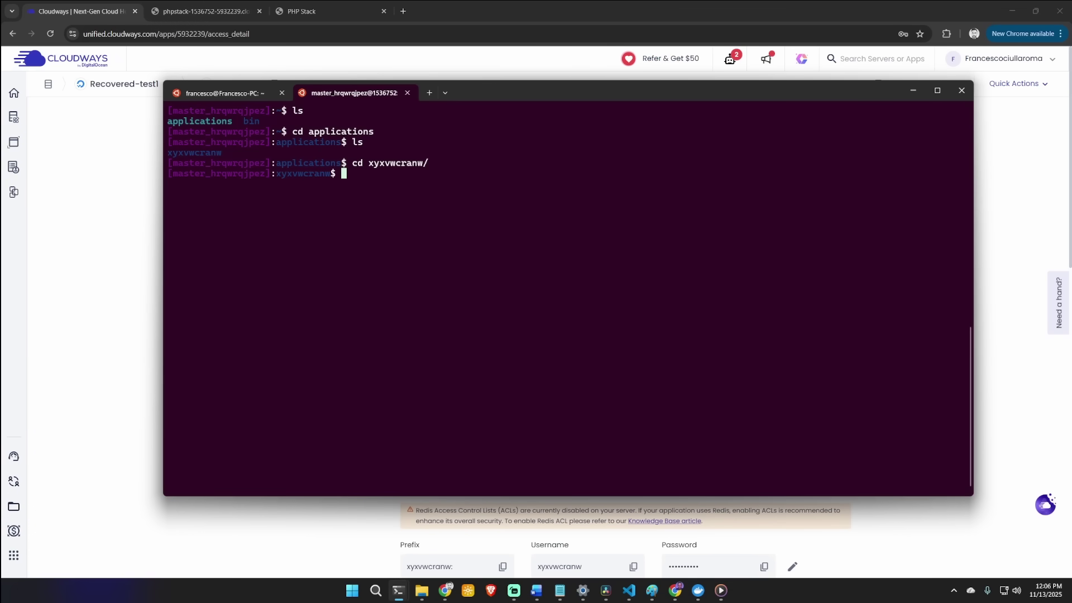
Enter public_html and start myApp.js as a PM2 process.
type("cd pu")
key("Tab")
key("Return")
type("pm2 sta")
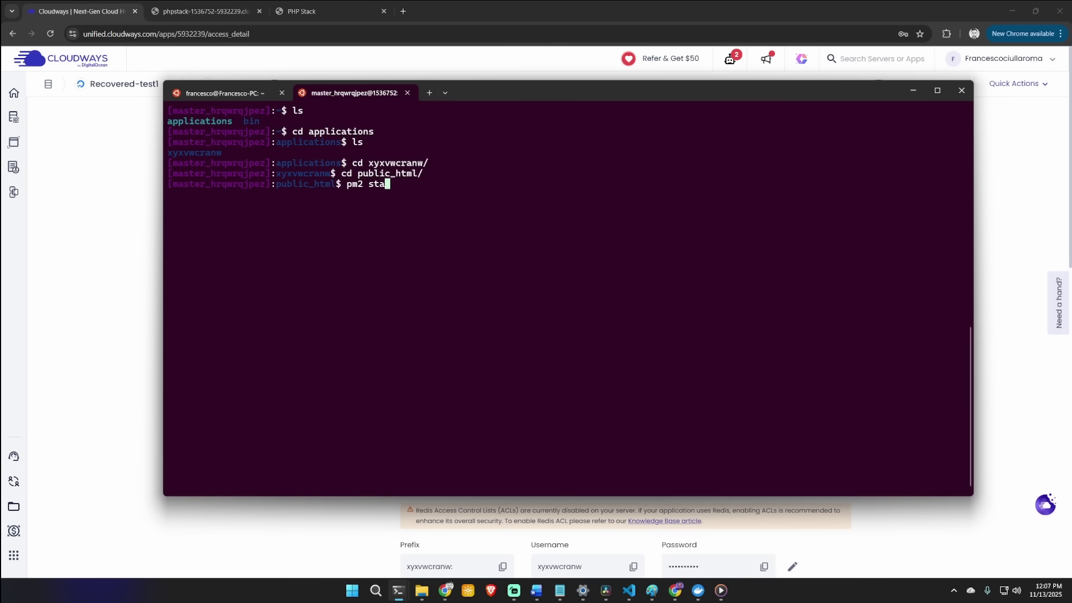
type("rt my")
key("Tab")
key("Return")
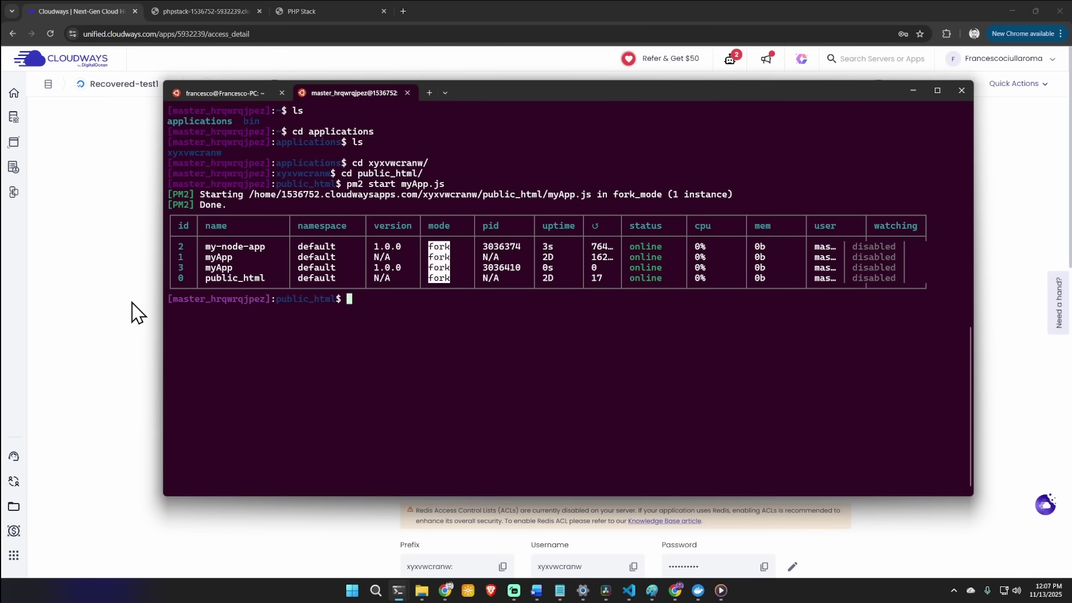
Open the testapp Application URL in a new tab to verify the Node.js hello message, then return to Cloudways.
left_click(138, 313)
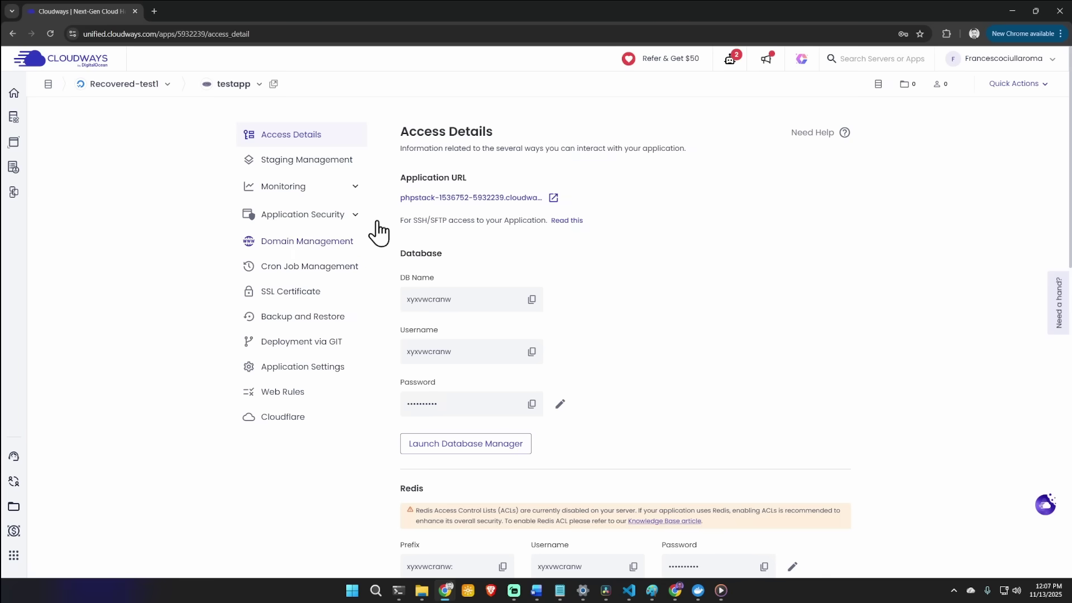
left_click(553, 198)
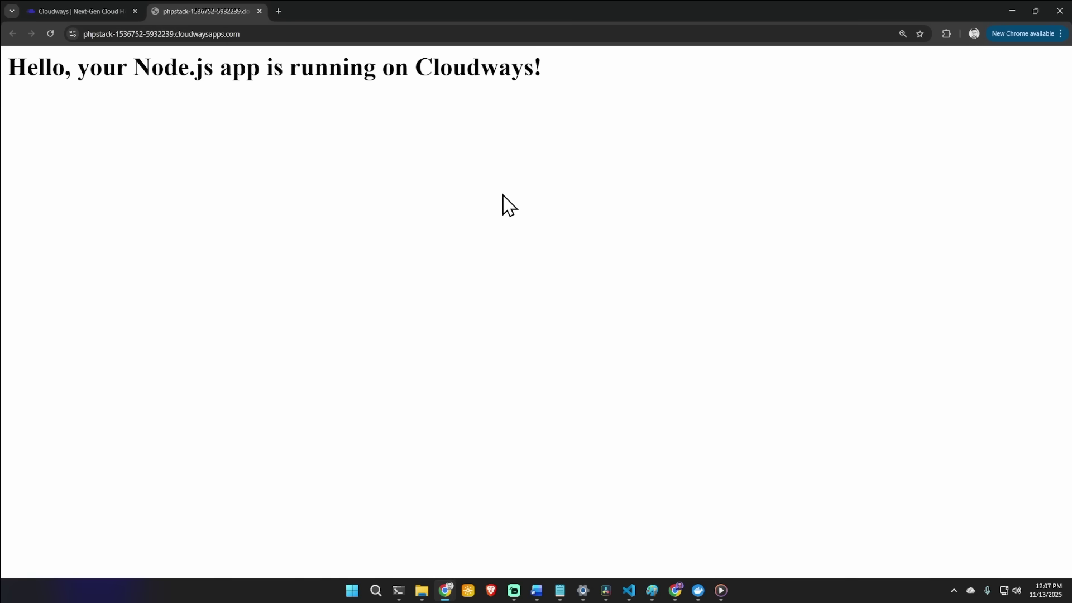
left_click(79, 9)
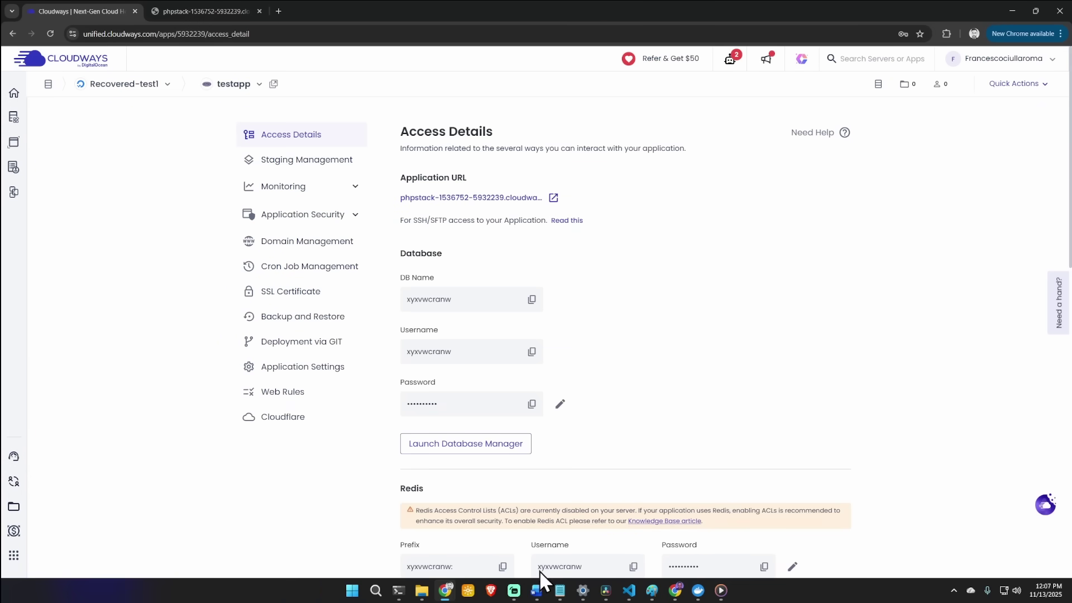
left_click(513, 590)
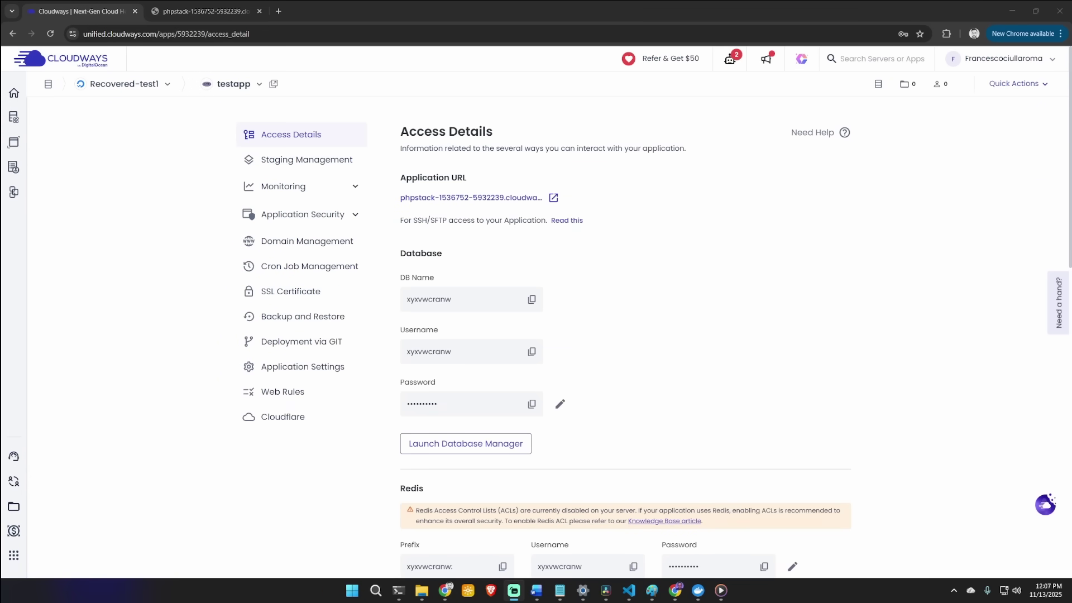